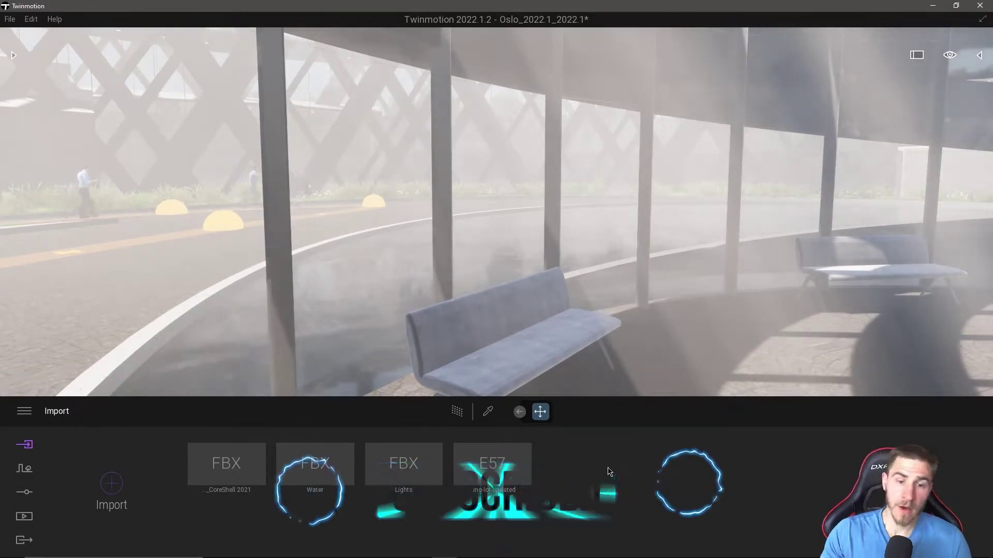
Review the Entrance image's renderer settings, the available media types and the export options.
click(25, 519)
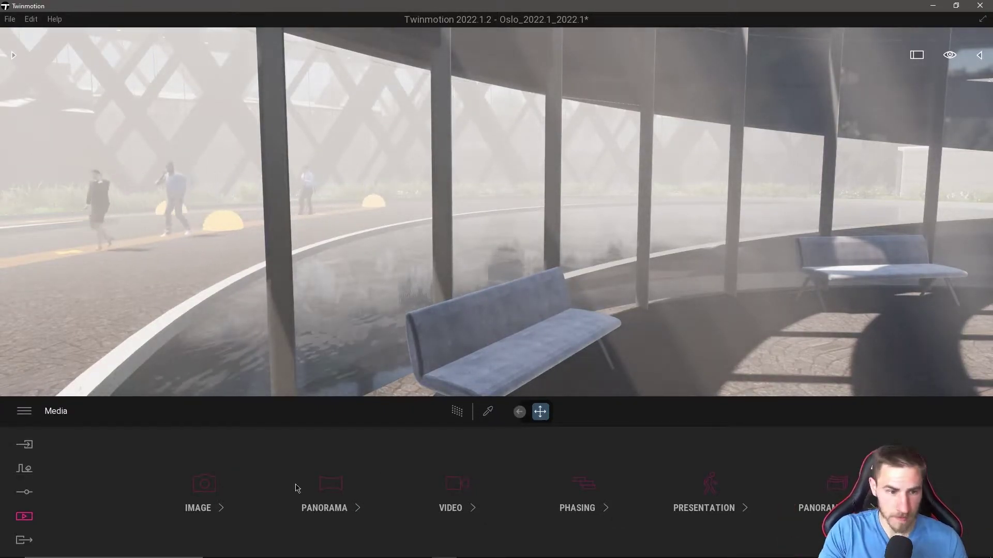
click(192, 497)
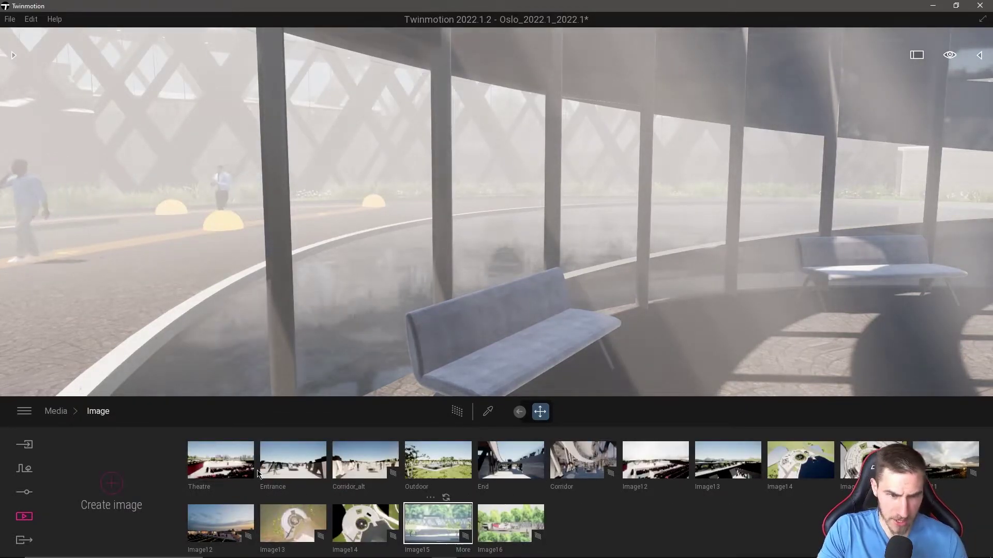
click(293, 460)
click(303, 463)
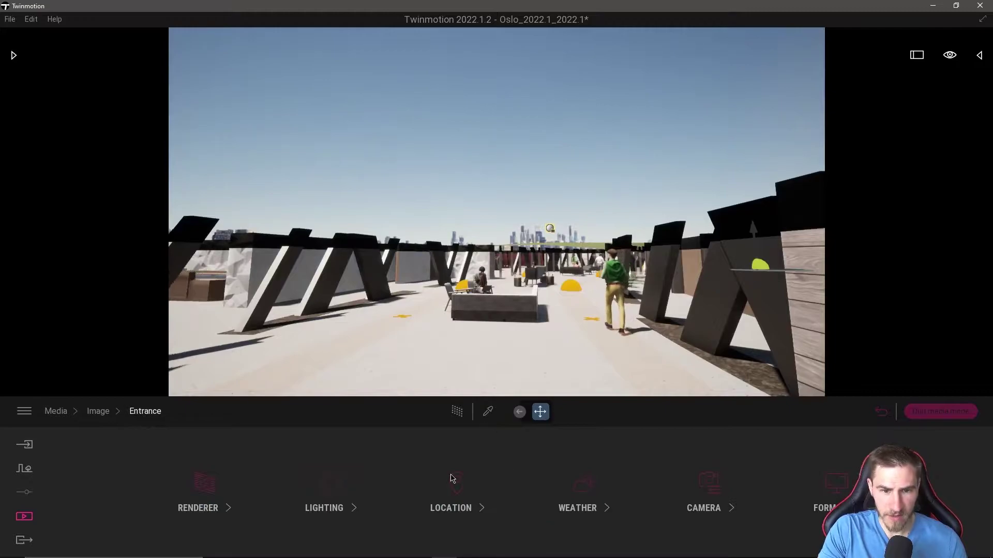
click(204, 484)
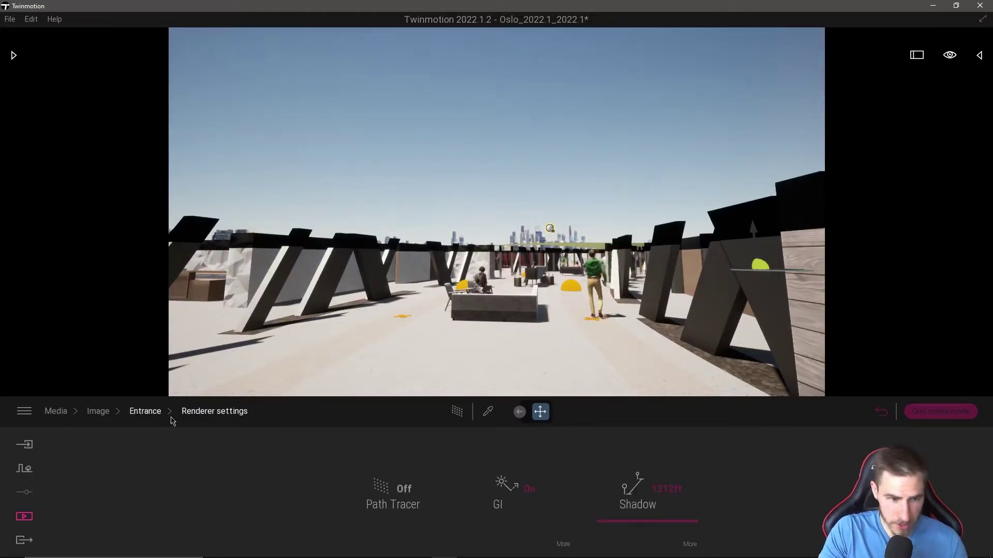
click(150, 412)
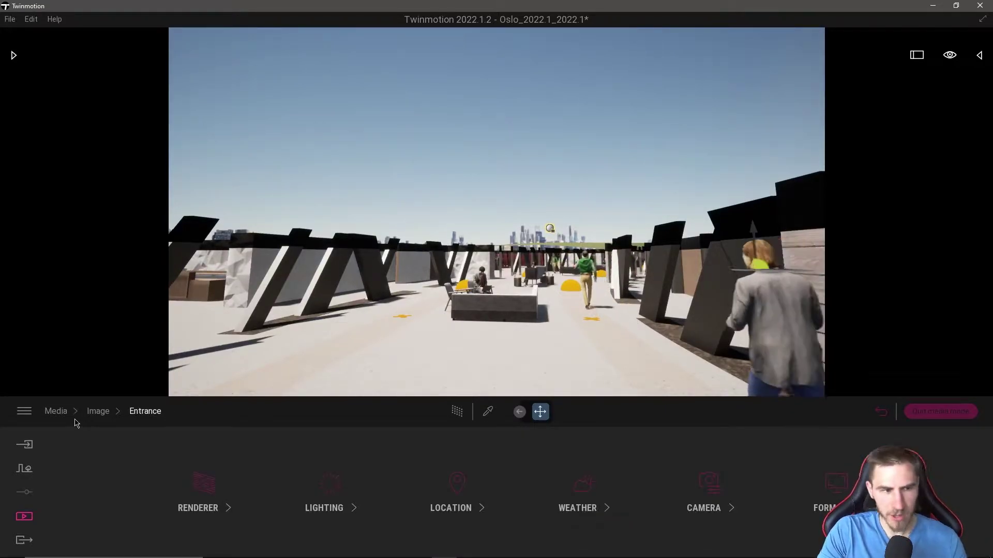
click(57, 412)
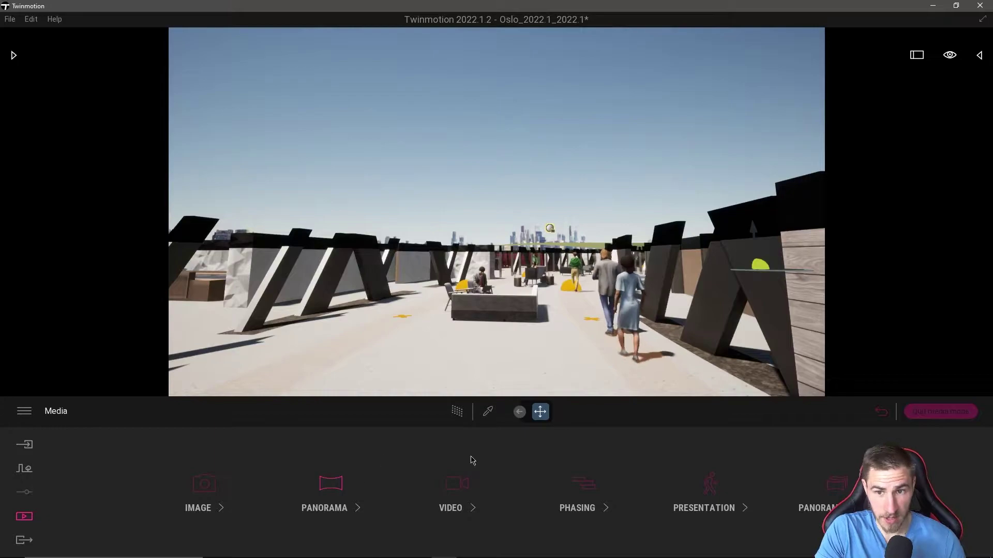
click(24, 540)
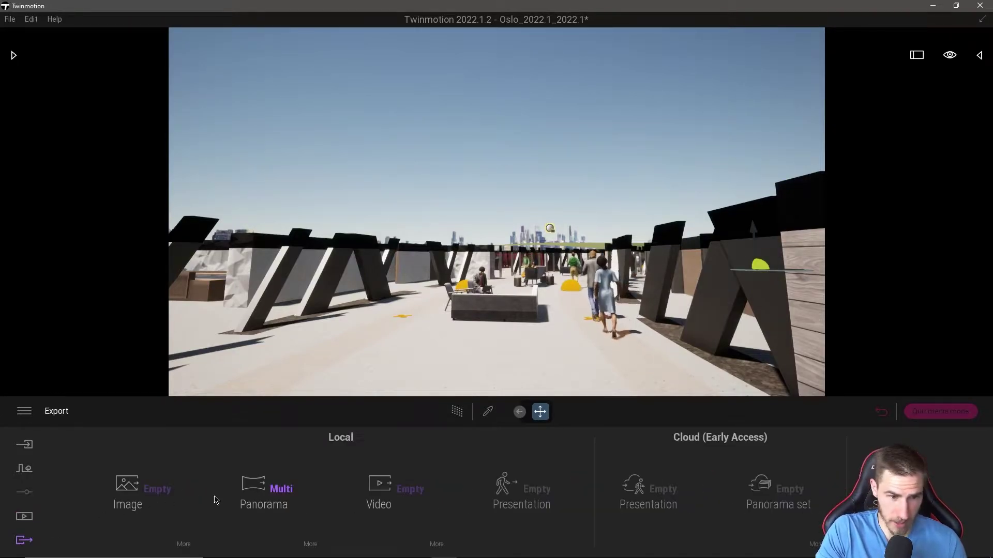
Delete the panorama named New from the panorama media, keeping Panorama1.
click(24, 517)
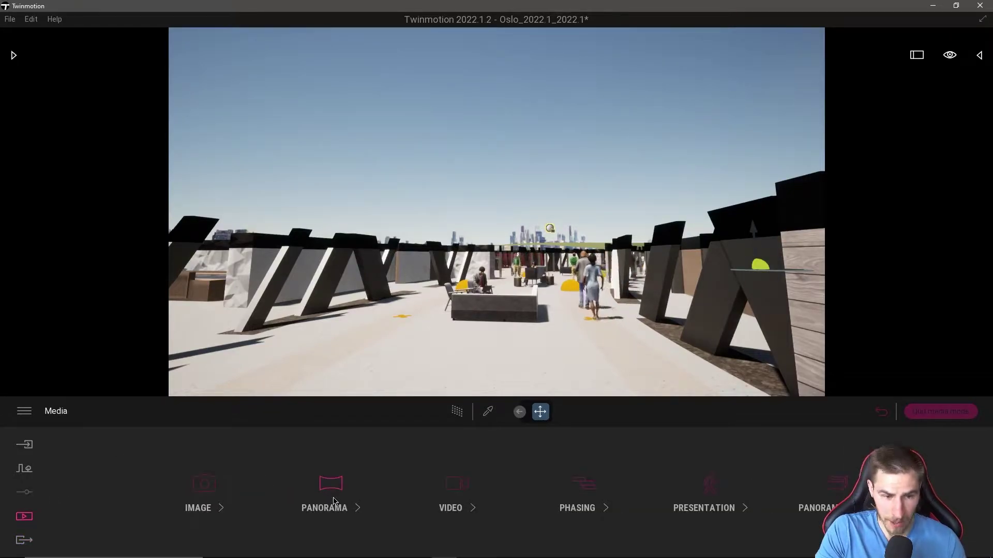
click(331, 483)
click(282, 434)
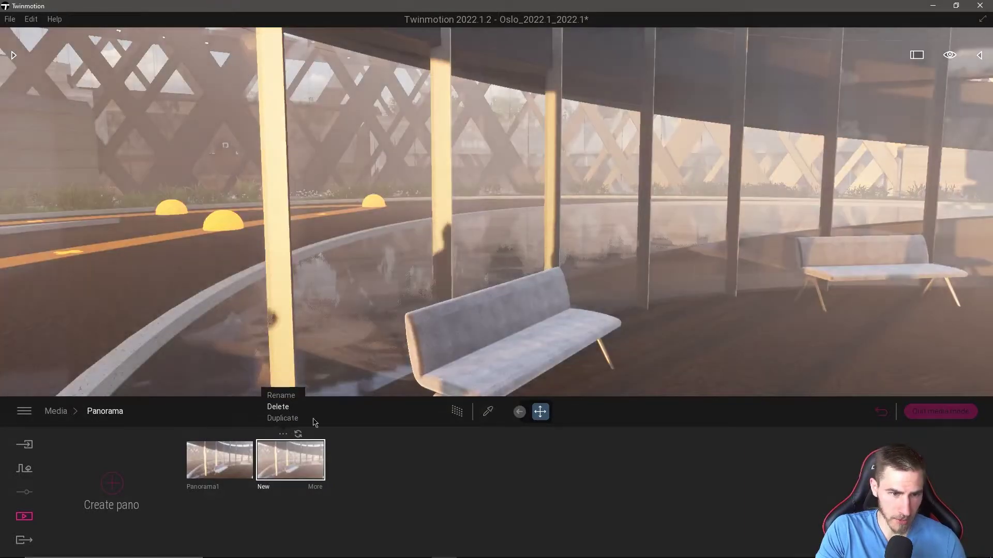
click(277, 407)
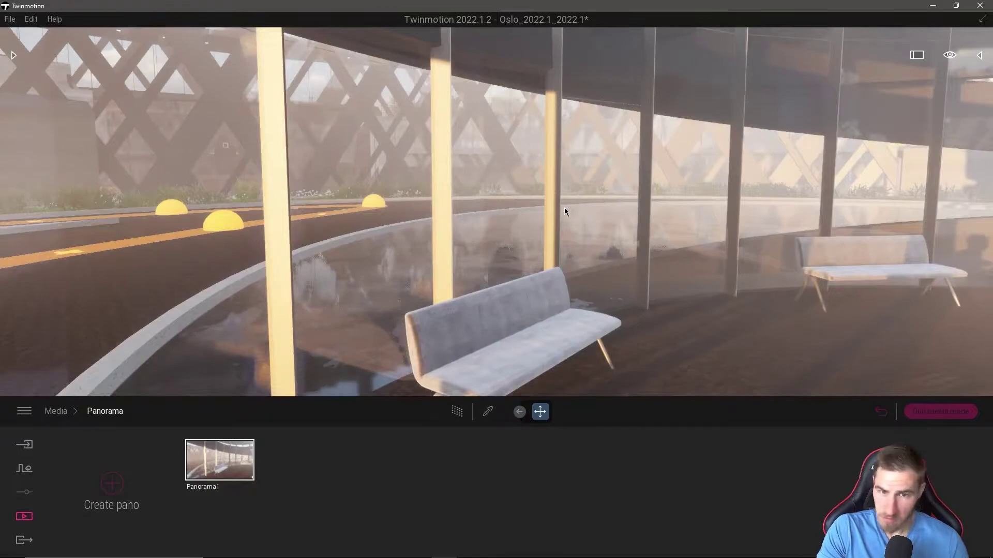
Look around the bench area inside the Panorama1 view to examine the scene from its viewpoint.
right_drag(560, 206, 581, 124)
drag(590, 101, 649, 254)
right_drag(496, 212, 243, 384)
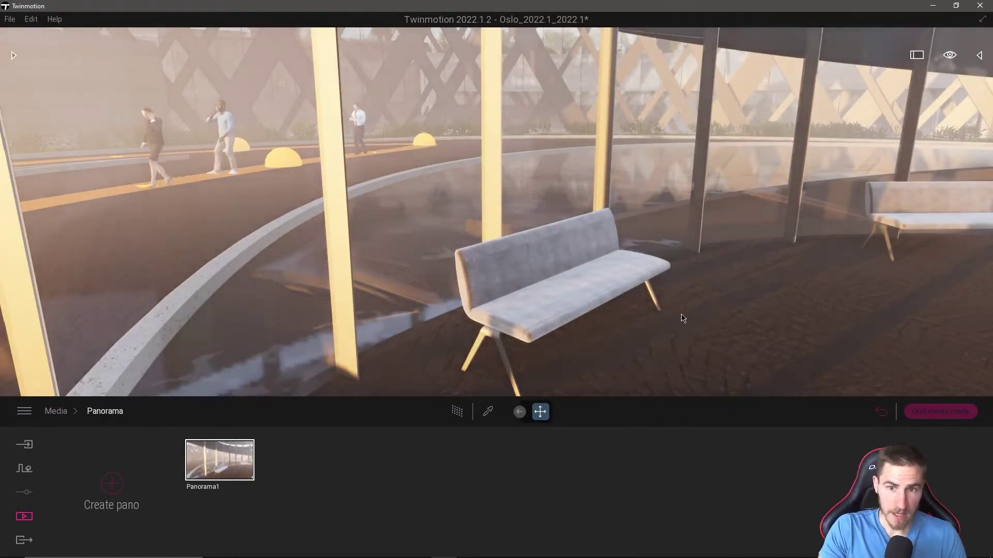
right_drag(497, 217, 563, 209)
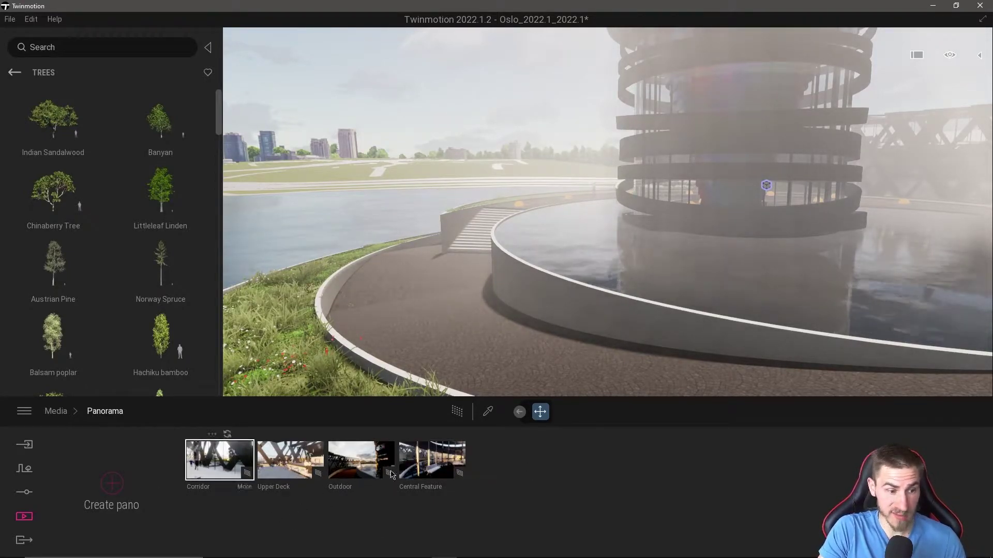
Create a new panorama set in the project's media.
click(408, 478)
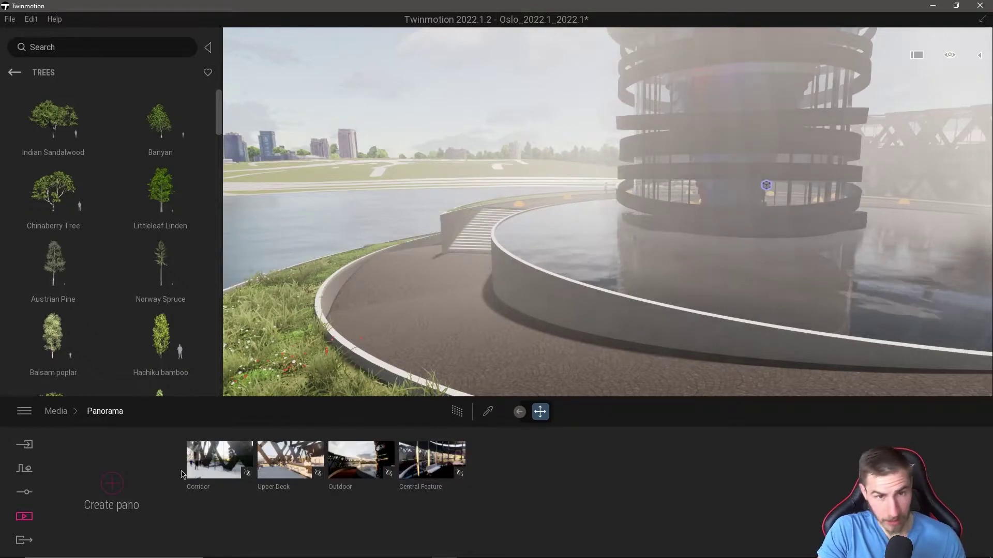
click(24, 540)
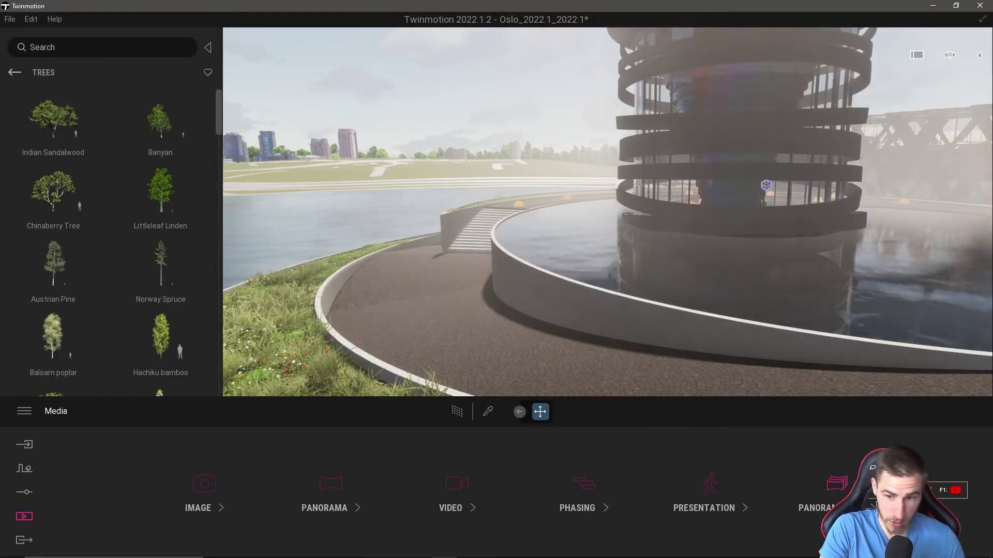
click(776, 514)
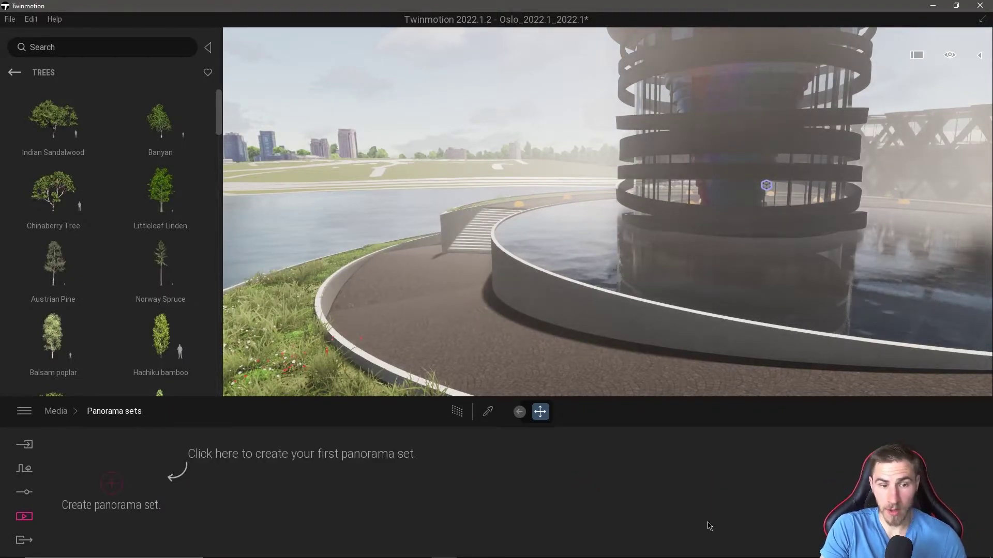
click(118, 489)
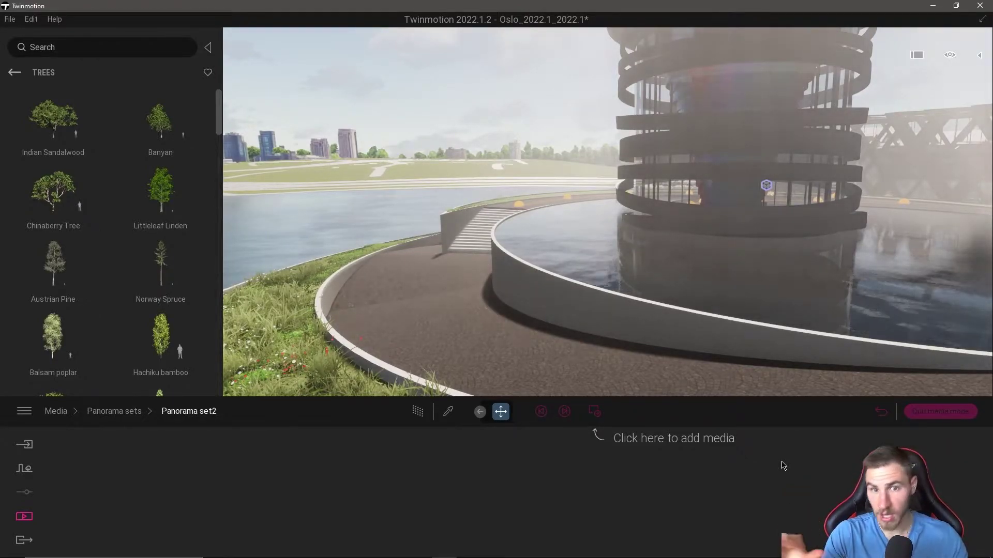
Add the Corridor, Upper Deck, Outdoor and Central Feature panoramas to the set and reorder it so Outdoor comes first.
click(595, 412)
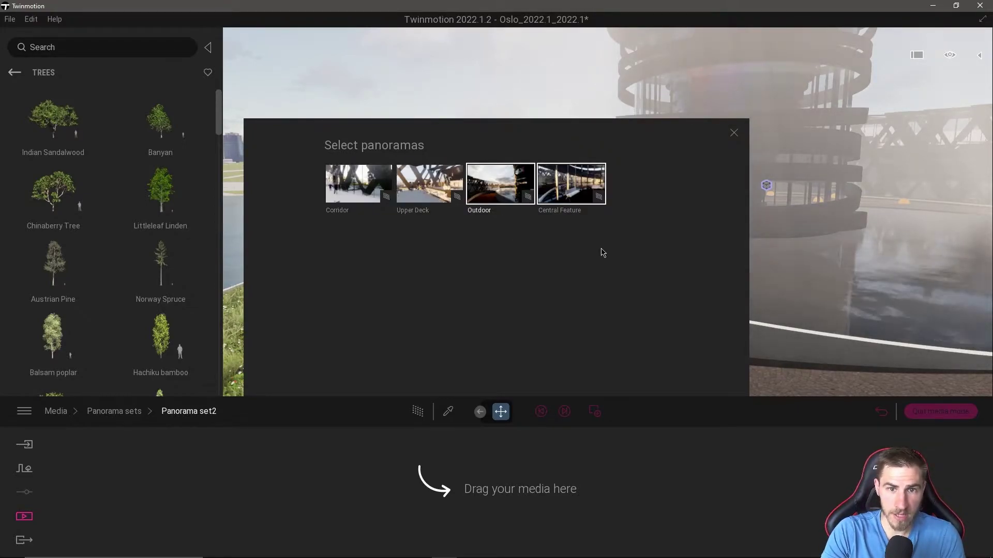
click(357, 199)
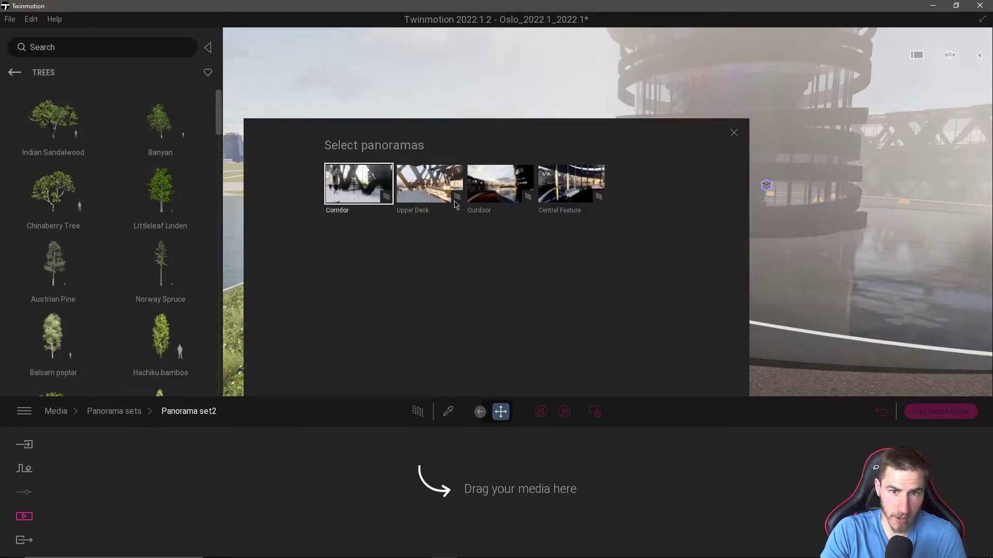
shift+click(574, 209)
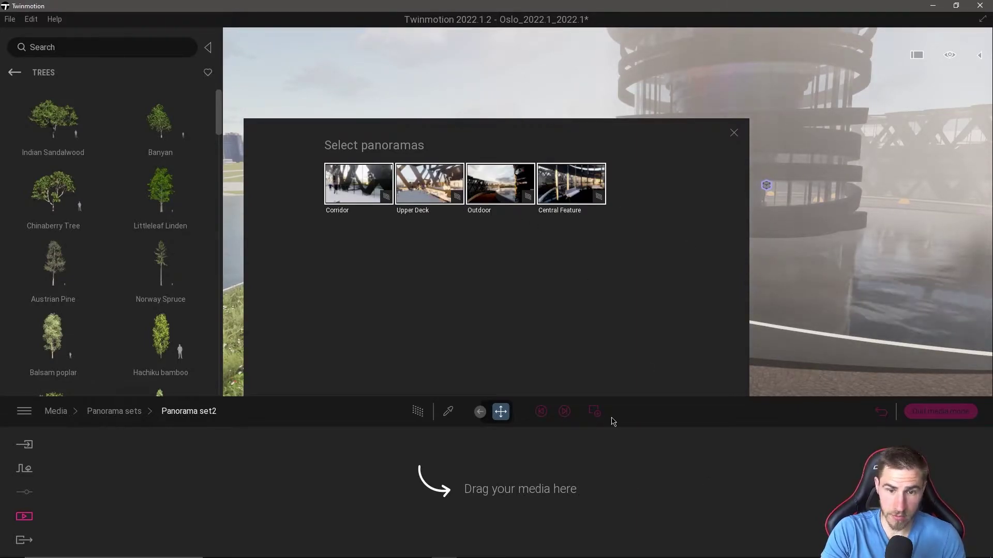
drag(571, 184, 521, 502)
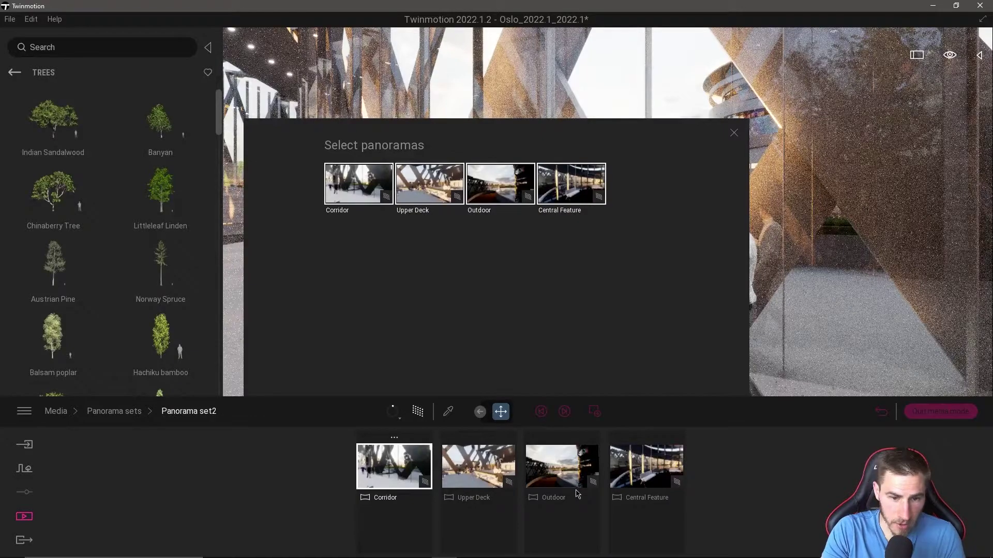
drag(572, 476, 316, 468)
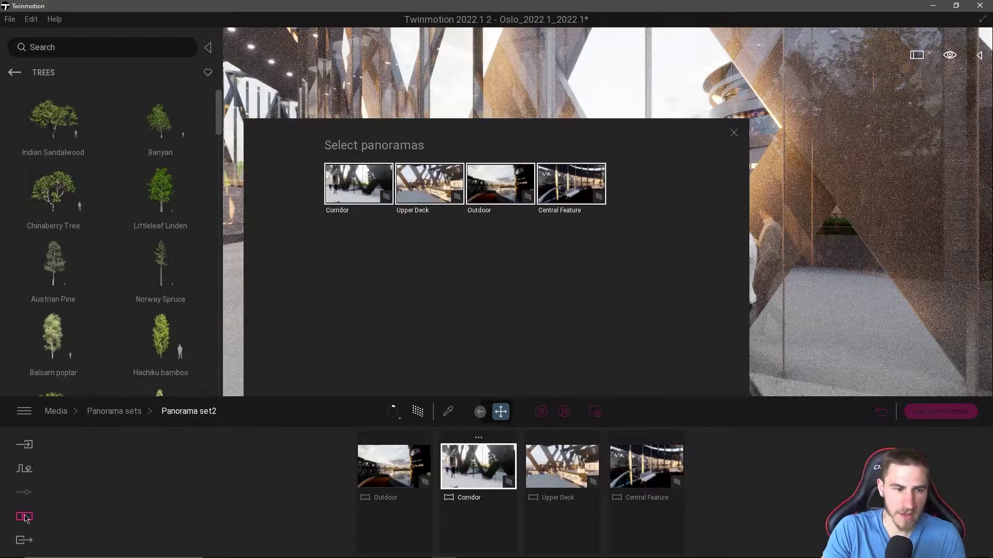
click(25, 540)
click(29, 541)
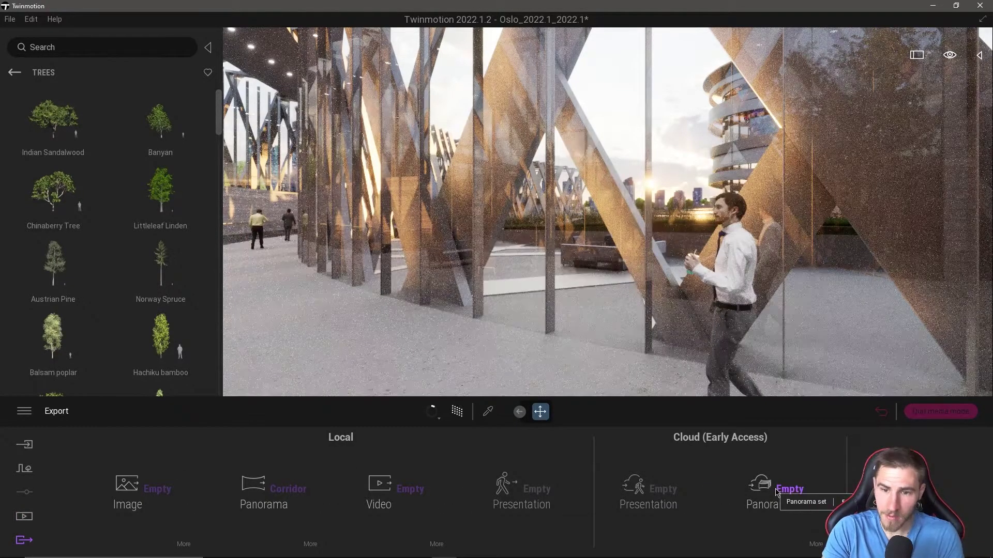
click(697, 486)
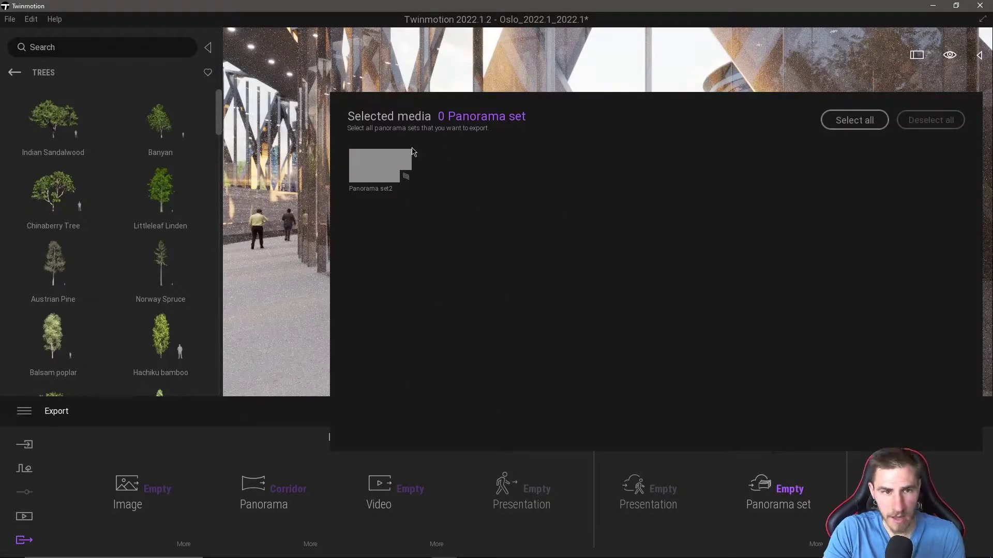
click(124, 445)
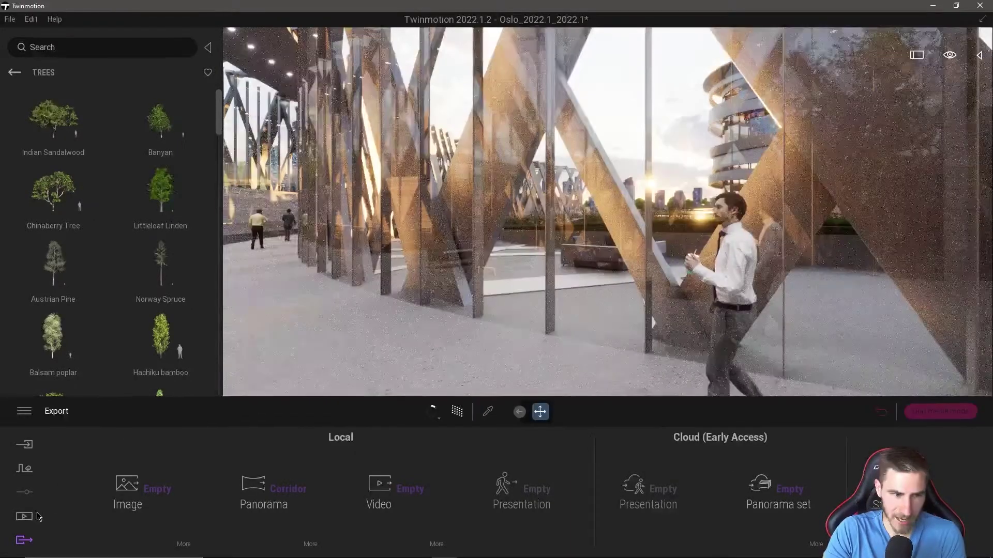
Rename Panorama set2 with a name that starts with "Design".
click(25, 516)
click(25, 515)
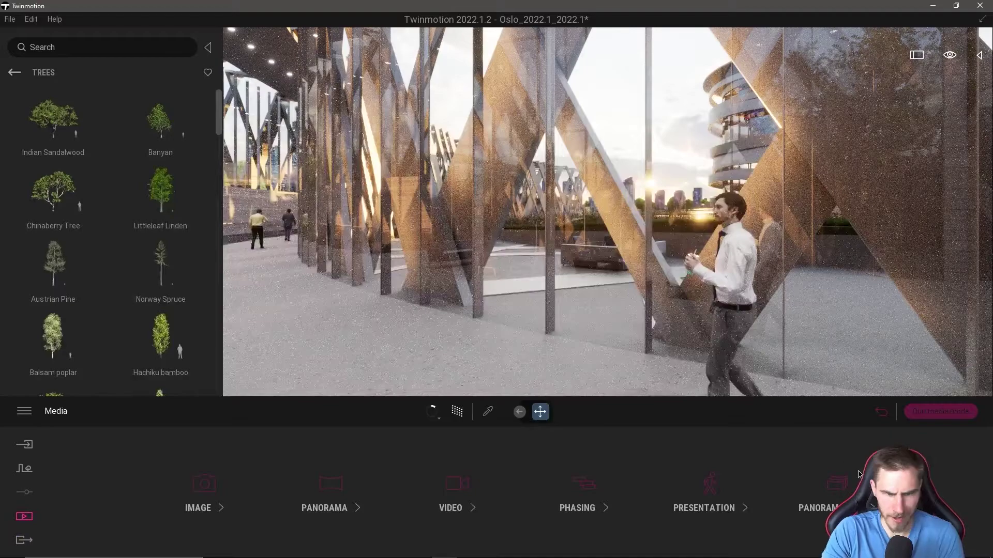
click(840, 489)
mouse_move(221, 453)
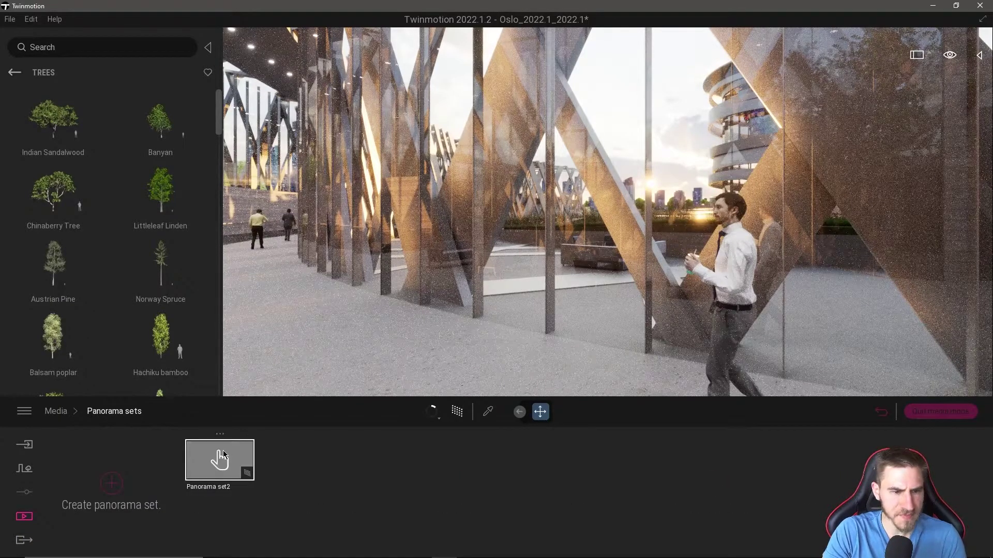
click(220, 436)
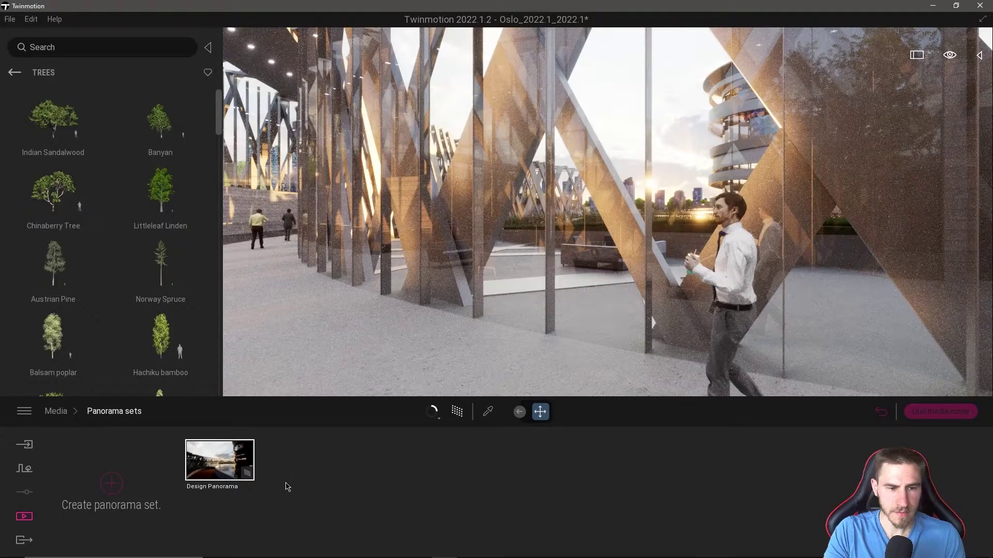
text(sign)
key(Return)
Select the renamed panorama set for cloud export and deselect the Corridor panorama from local export.
click(25, 540)
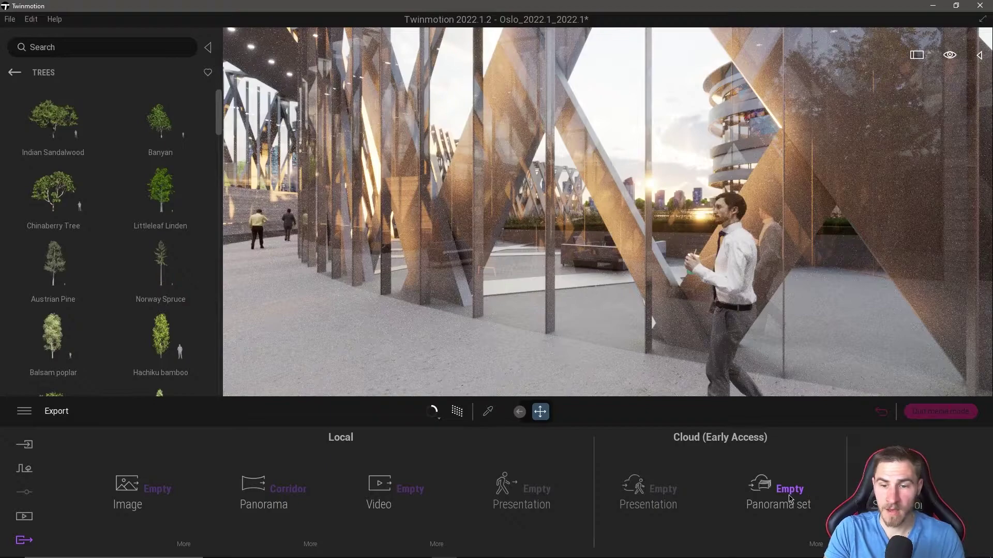
click(790, 498)
click(369, 172)
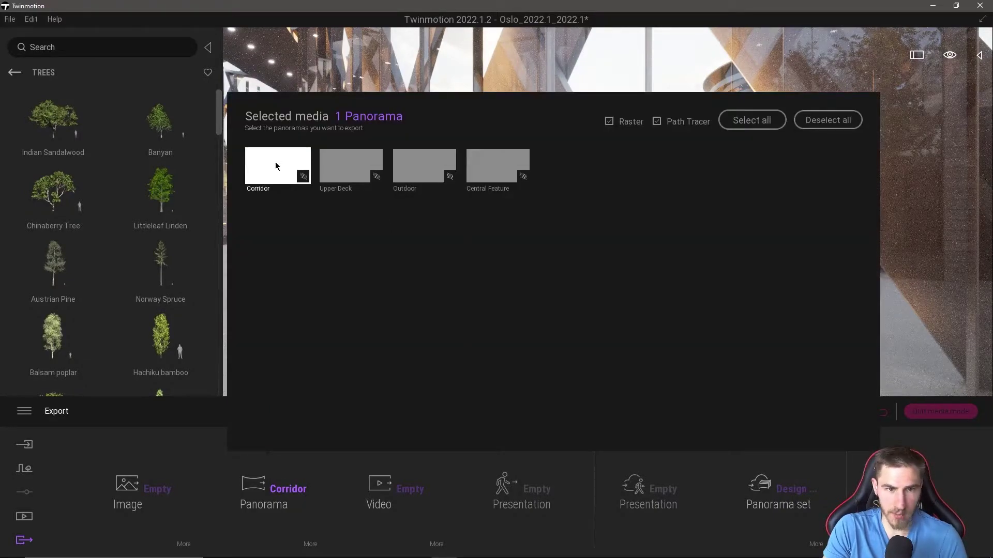
click(276, 166)
click(213, 439)
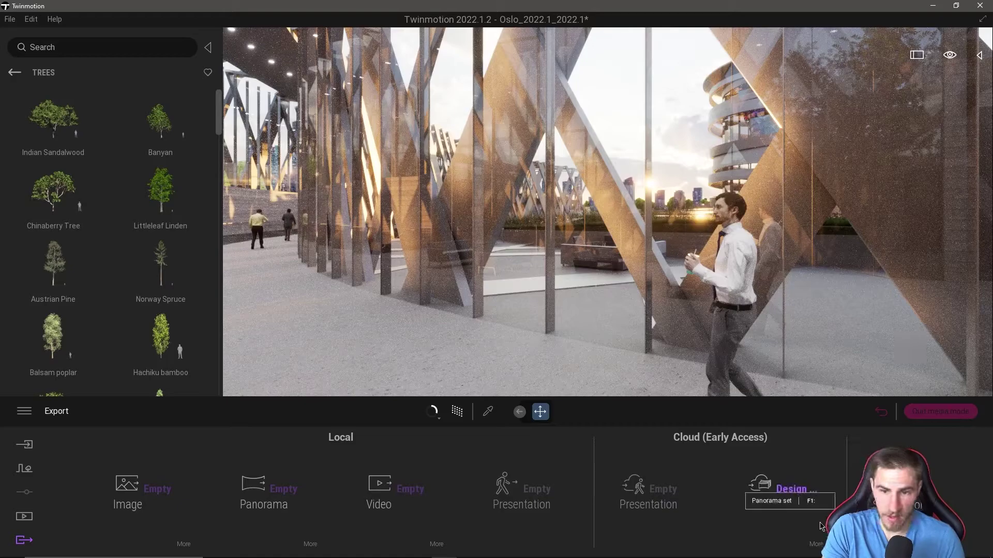
Set the 360 resolution of the cloud panorama set export to 8K.
click(816, 547)
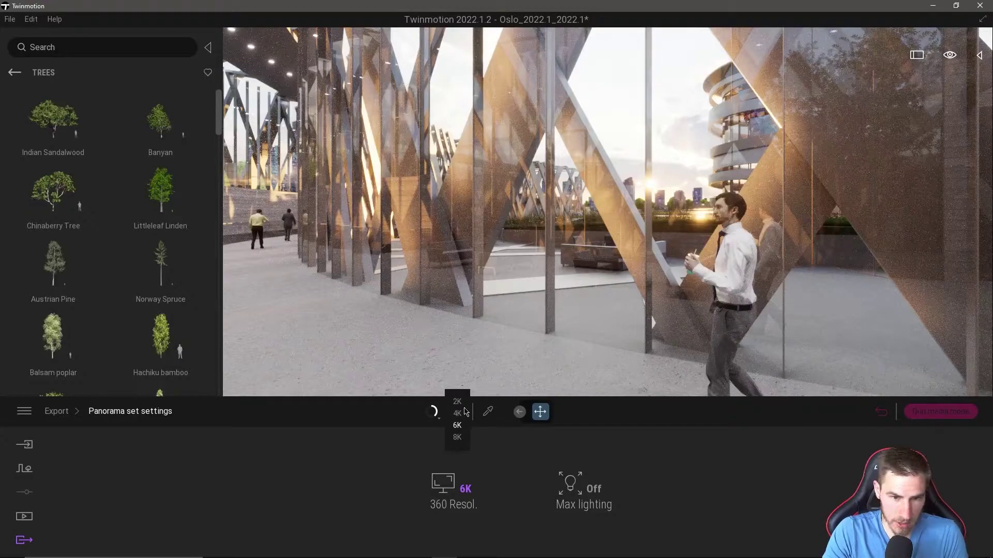
click(672, 266)
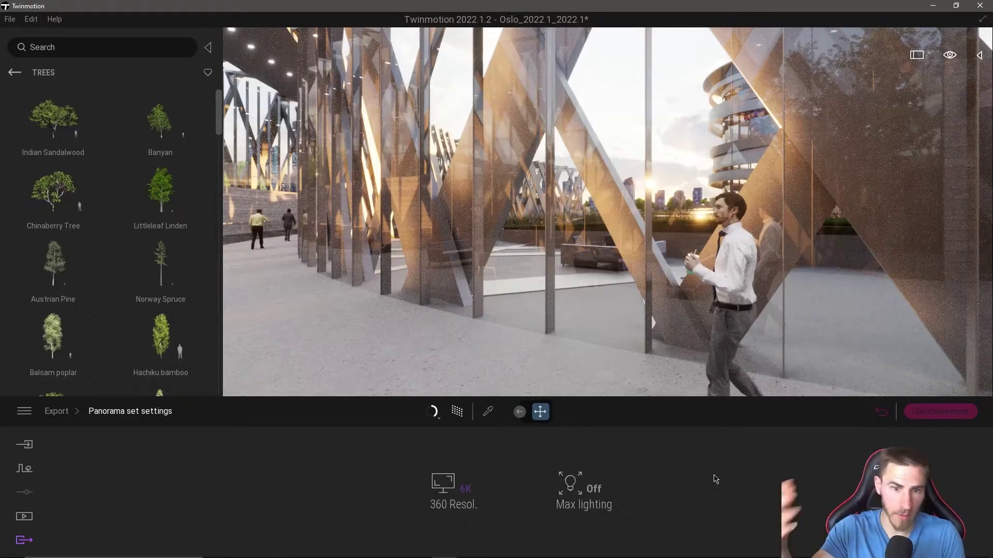
click(462, 489)
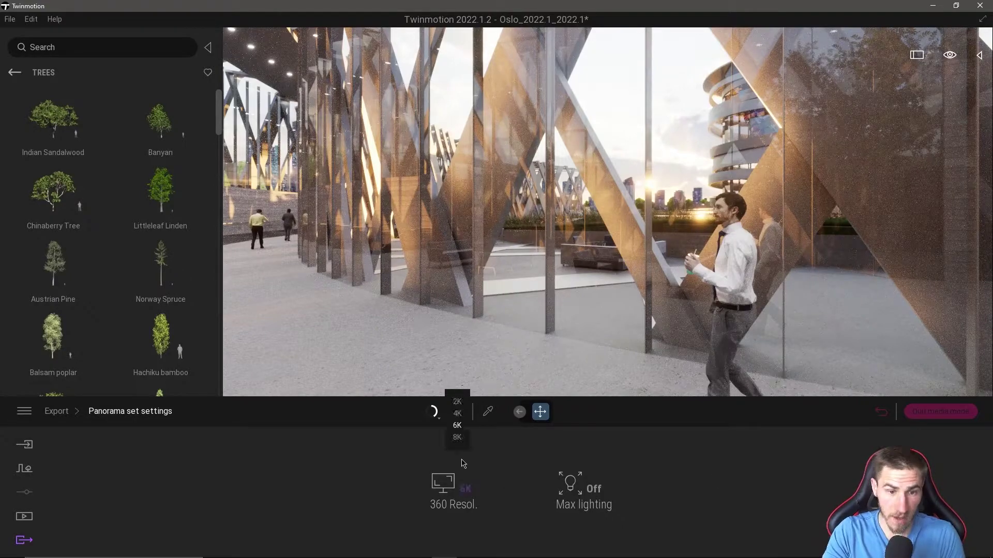
click(458, 425)
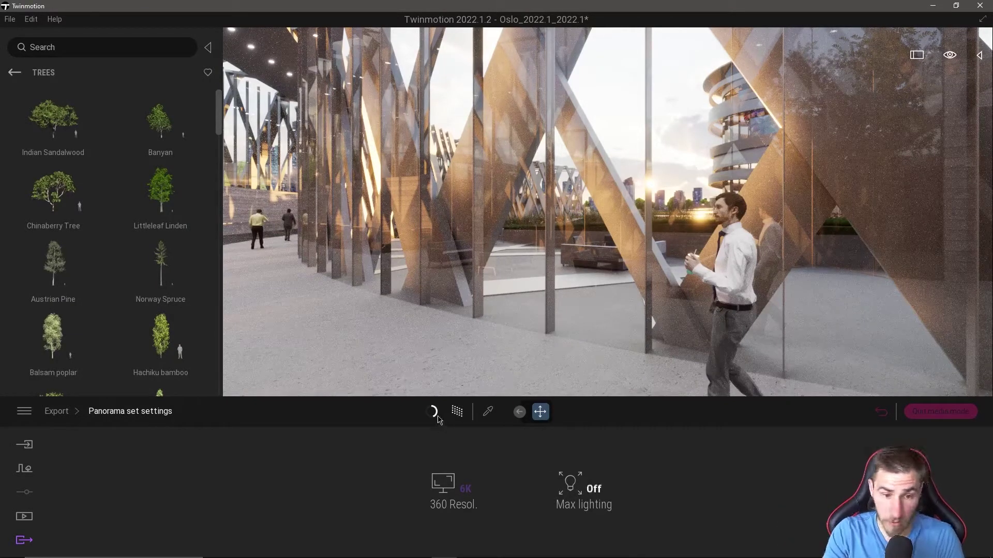
click(439, 417)
click(467, 492)
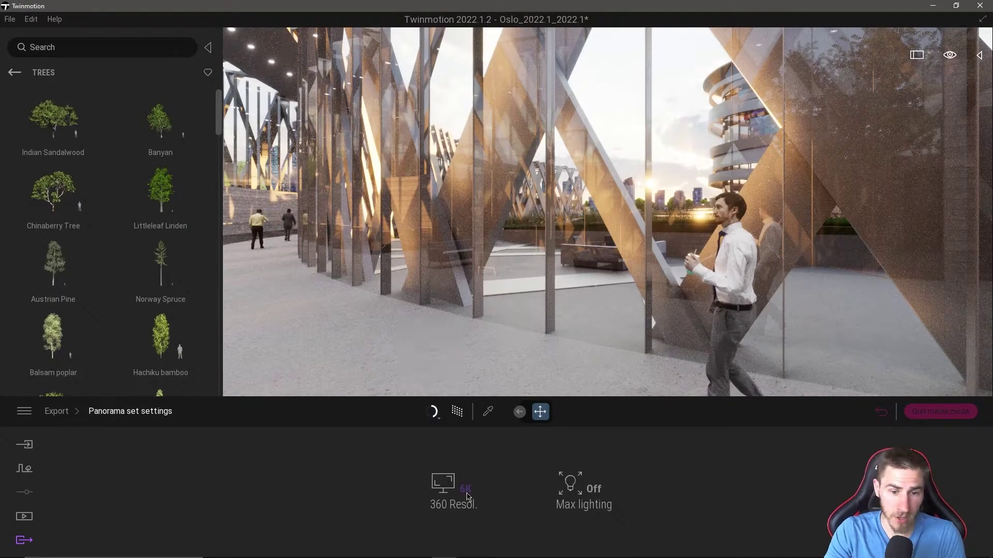
click(457, 426)
click(463, 486)
click(458, 439)
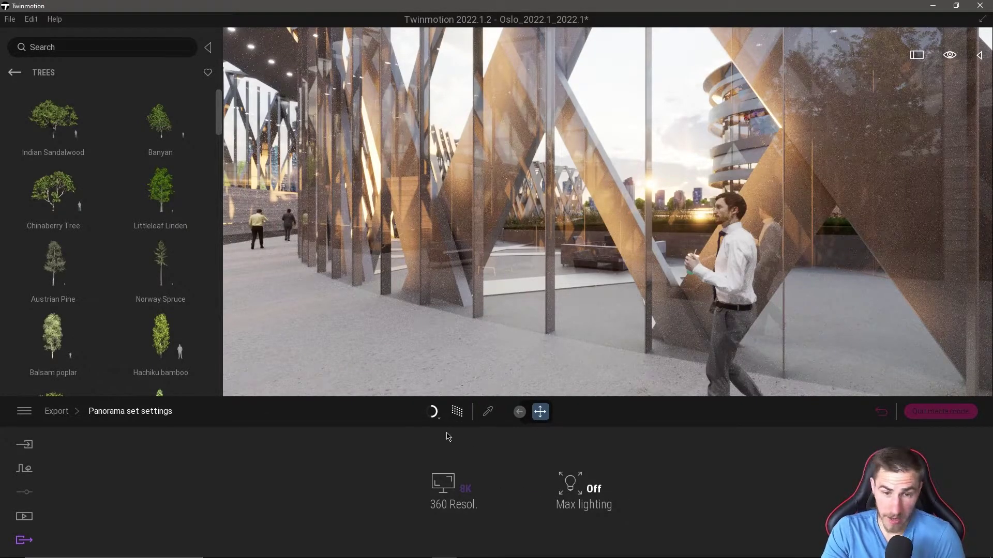
Return to the export overview and open Twinmotion Cloud from the signed-in account.
click(52, 413)
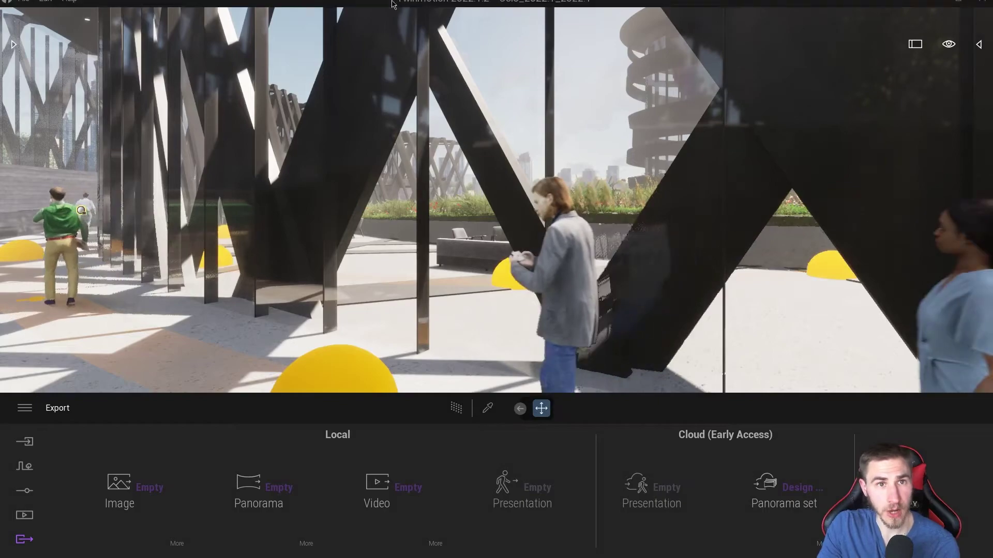
click(25, 7)
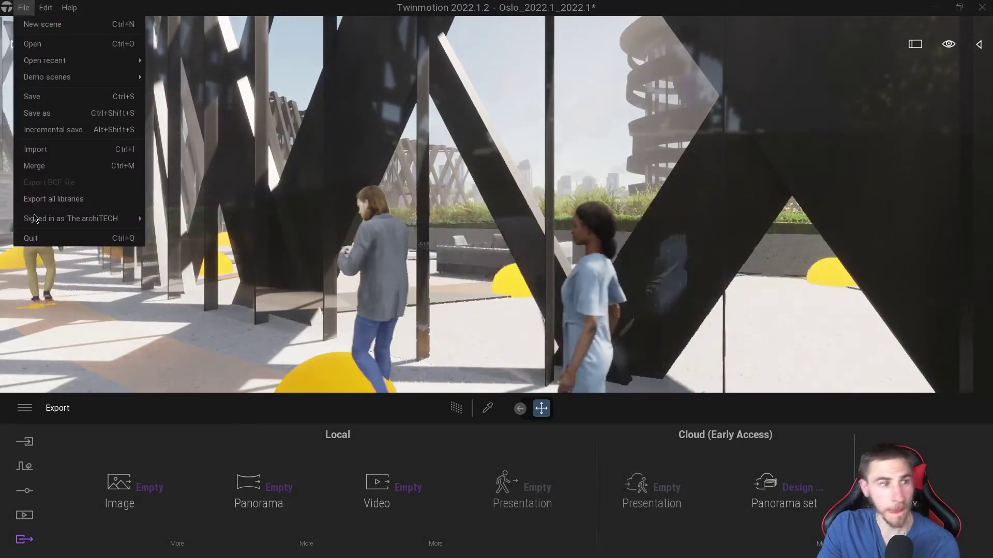
mouse_move(62, 220)
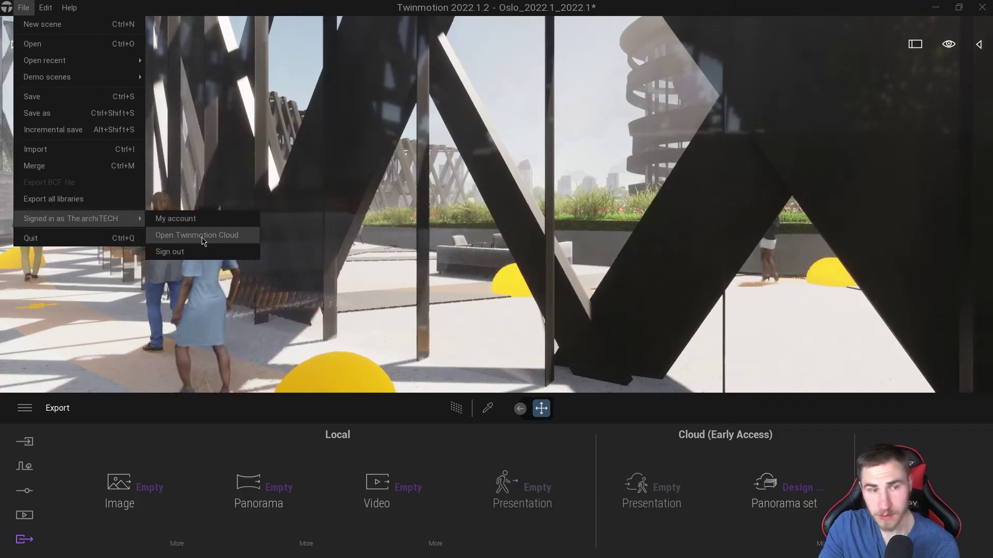
click(593, 232)
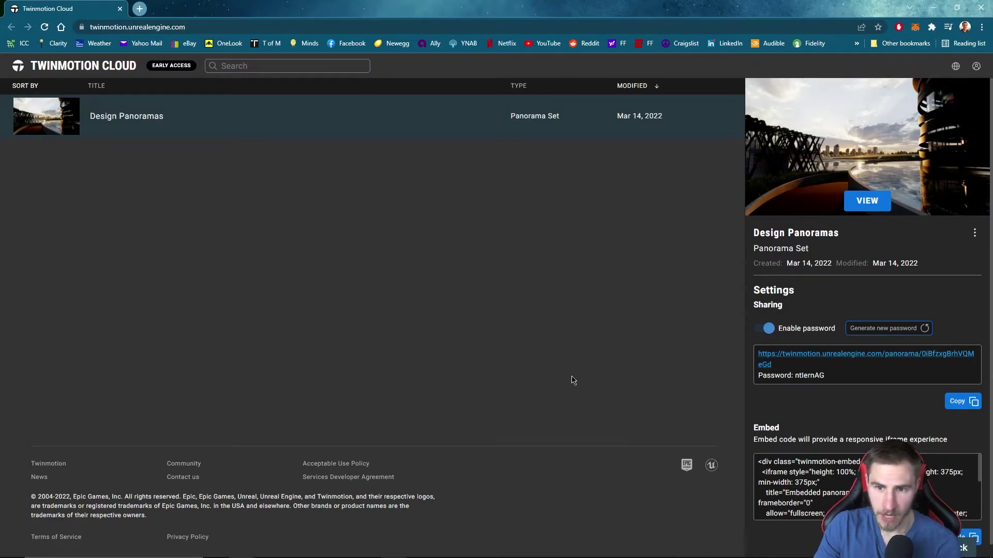
Turn off password protection for the sharing link of the Design Panoramas set.
click(780, 334)
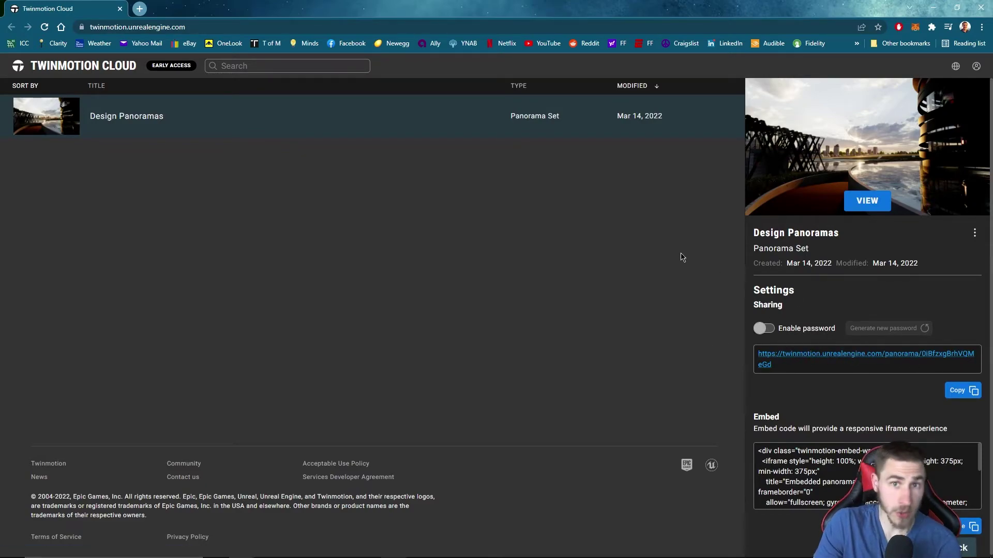
right_click(846, 360)
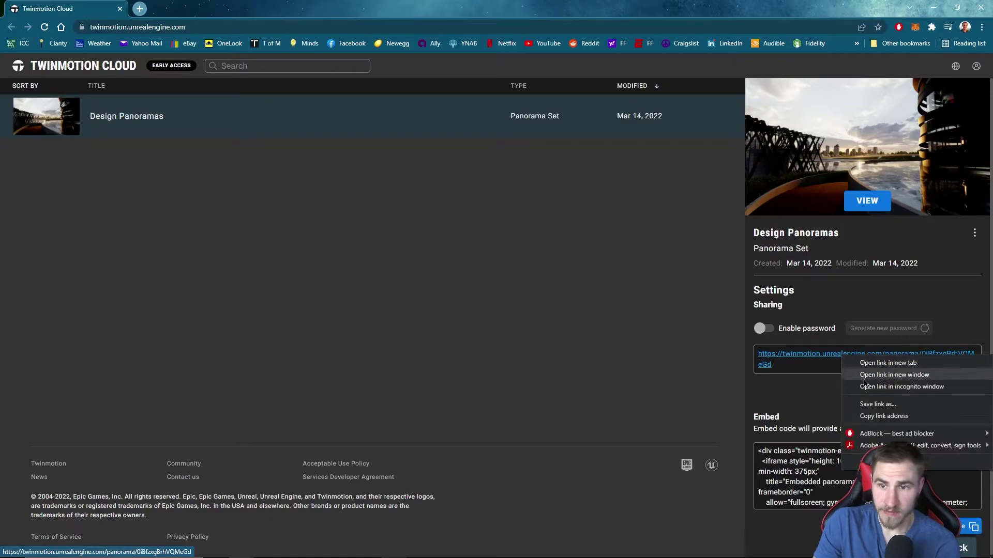
key(Escape)
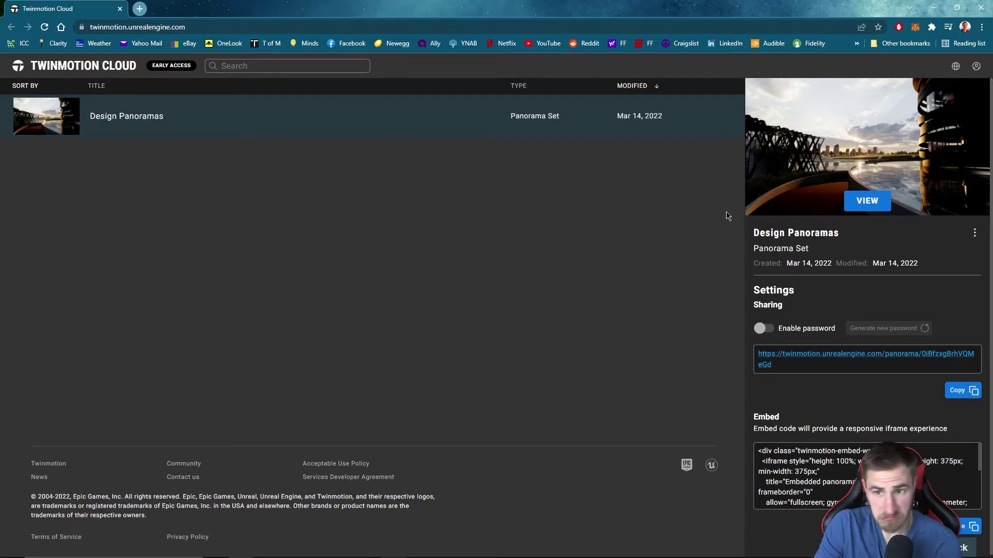
Open the Design Panoramas set in the viewer, read through the mouse, keyboard, trackpad and touch navigation help, and close it.
click(867, 201)
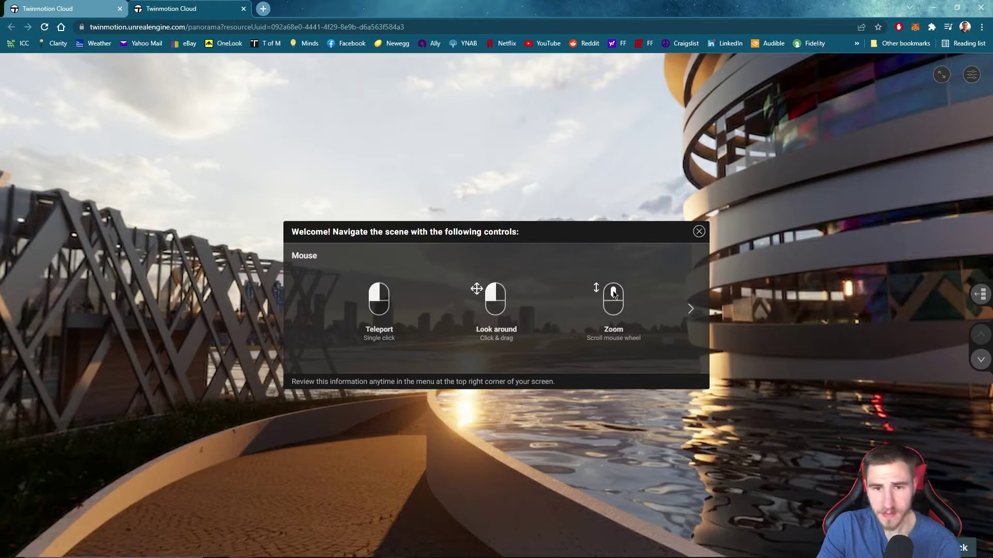
click(692, 308)
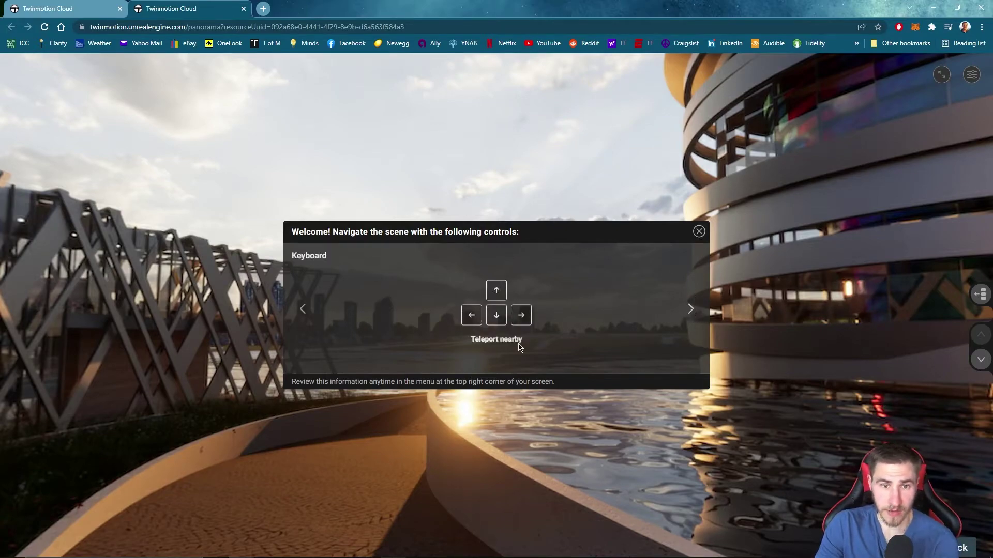
click(691, 306)
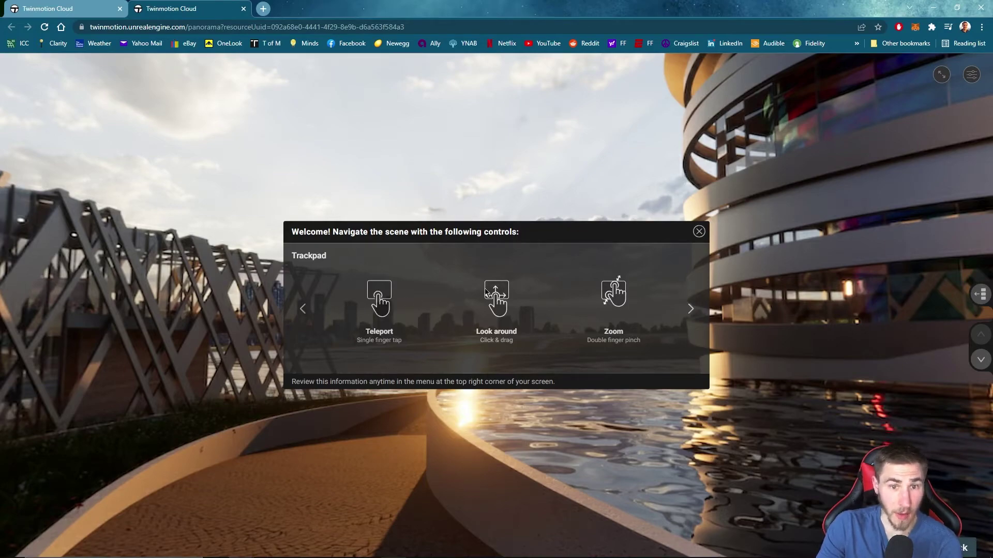
click(693, 310)
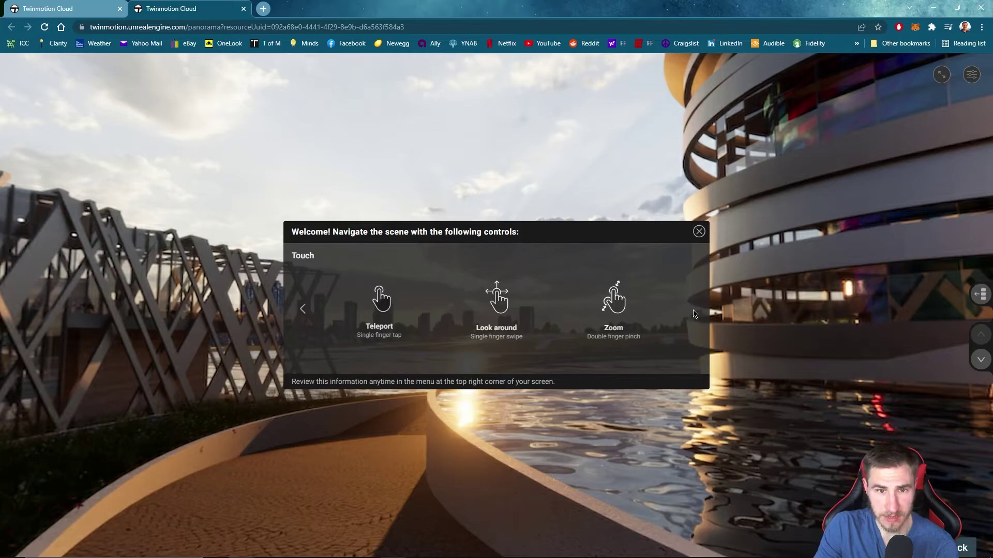
click(699, 232)
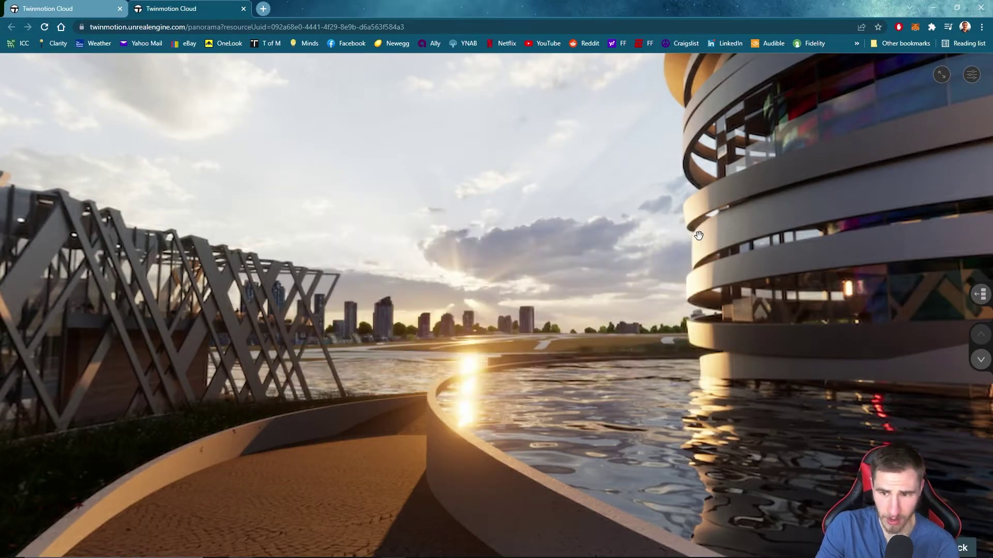
Look around the Outdoor panorama in all directions and zoom in and out on the round tower.
drag(518, 354, 899, 455)
drag(829, 517, 582, 526)
drag(770, 460, 559, 399)
drag(675, 382, 571, 366)
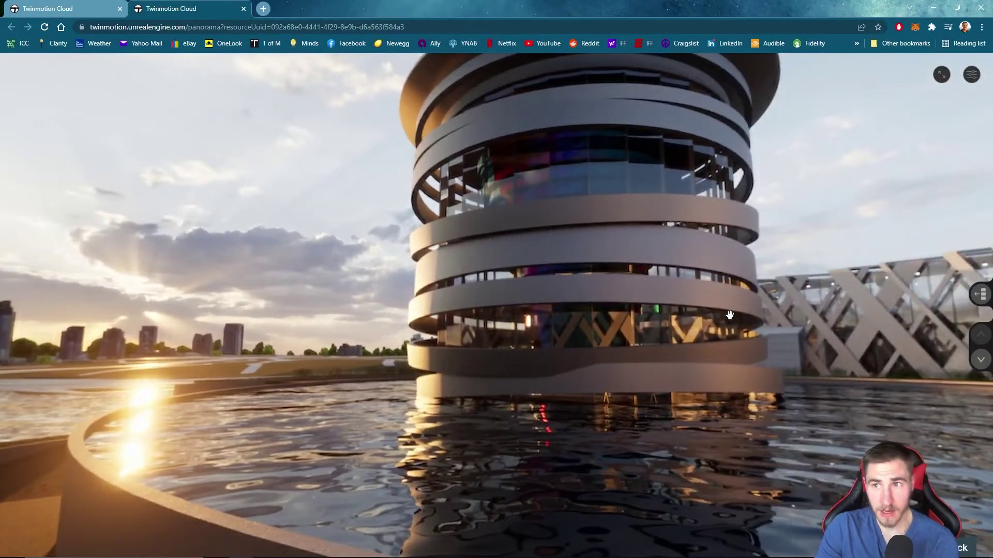
drag(750, 357, 600, 362)
drag(721, 417, 389, 448)
drag(785, 394, 451, 376)
drag(352, 378, 797, 364)
drag(208, 377, 501, 328)
drag(240, 325, 202, 374)
scroll(373, 358, up, 3)
drag(590, 327, 450, 312)
scroll(574, 288, up, 5)
scroll(473, 334, down, 5)
scroll(476, 339, down, 5)
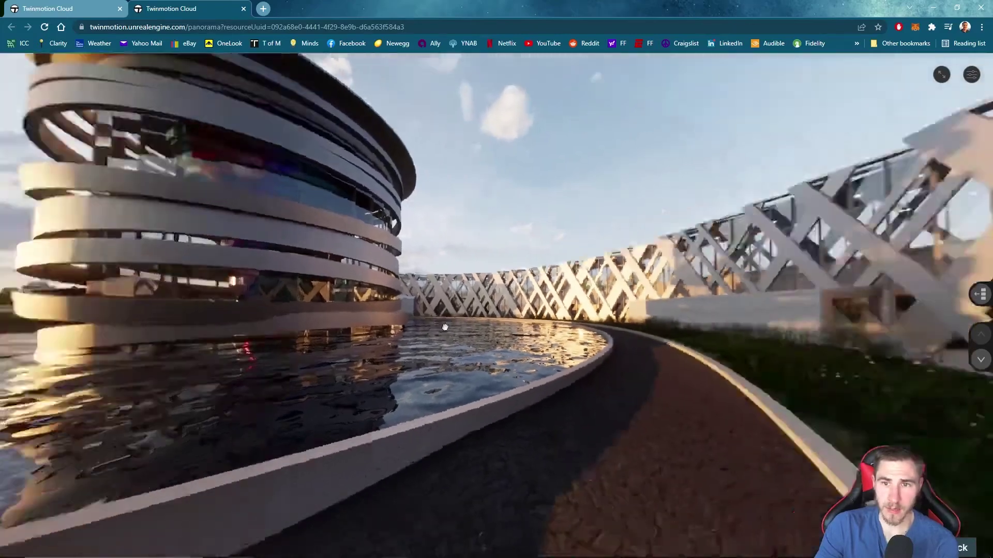
drag(446, 327, 687, 334)
scroll(533, 336, up, 3)
drag(532, 335, 745, 341)
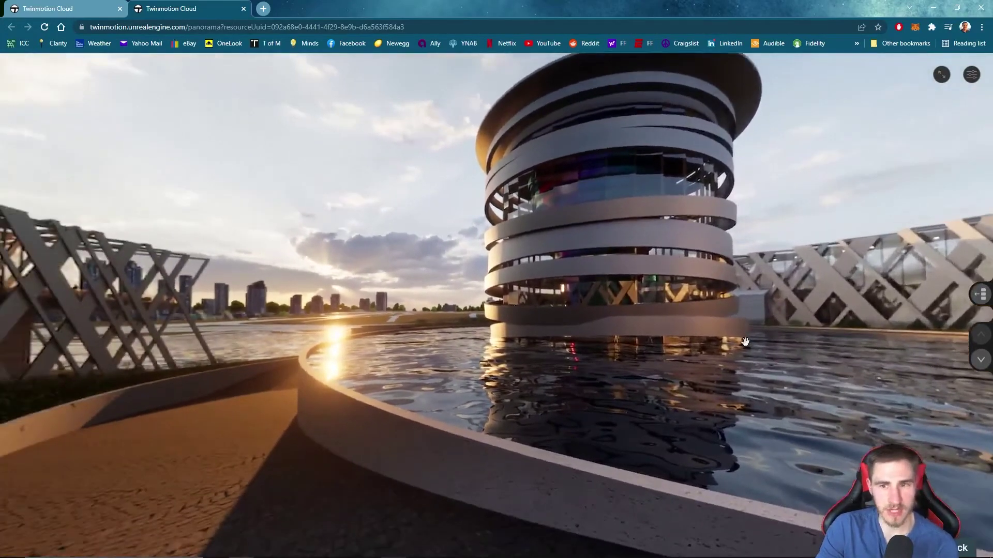
Open the media strip, switch to the Corridor panorama and look around it.
click(982, 296)
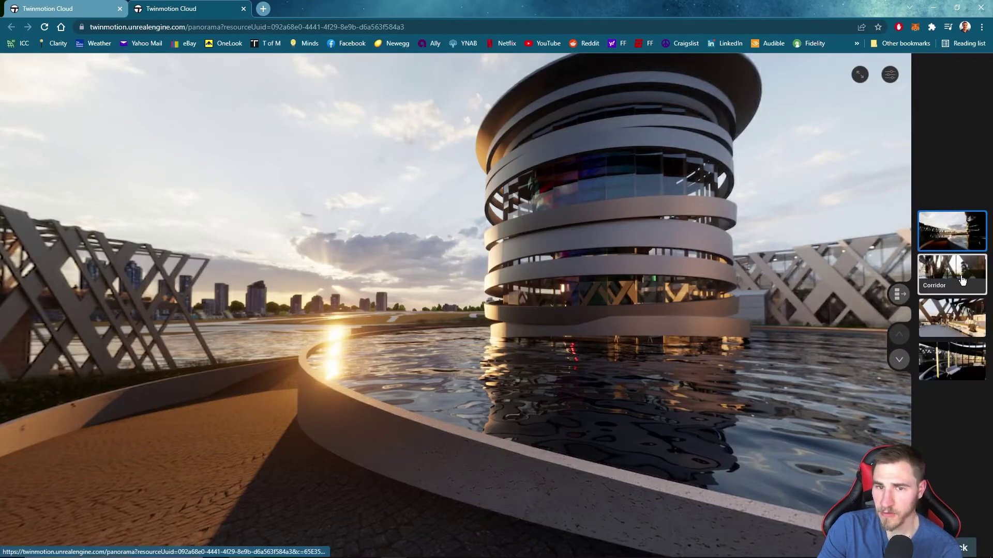
click(954, 287)
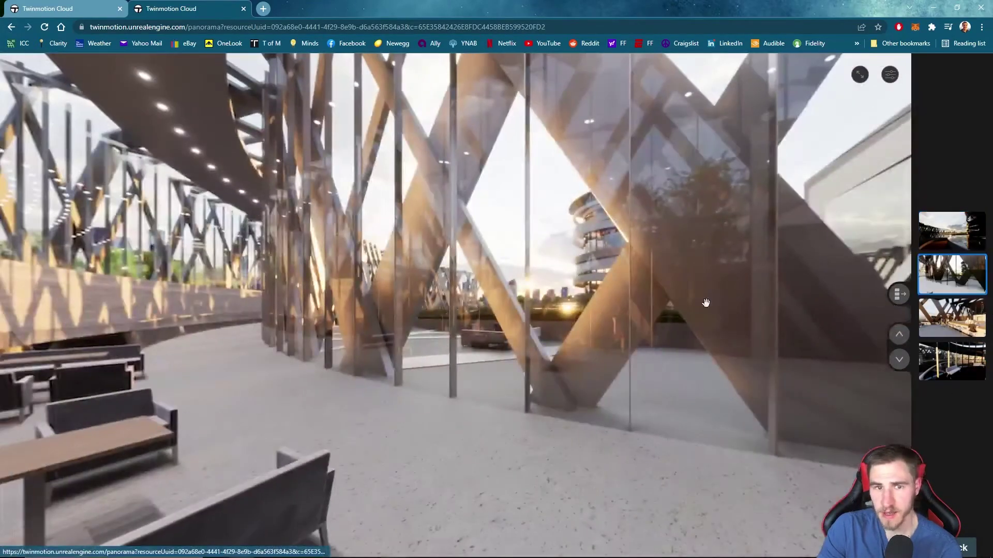
drag(310, 365, 582, 484)
drag(728, 427, 594, 322)
drag(843, 320, 764, 171)
Try the On option for the panorama hotspot display while looking around the Corridor panorama, and set it back to Auto.
click(890, 76)
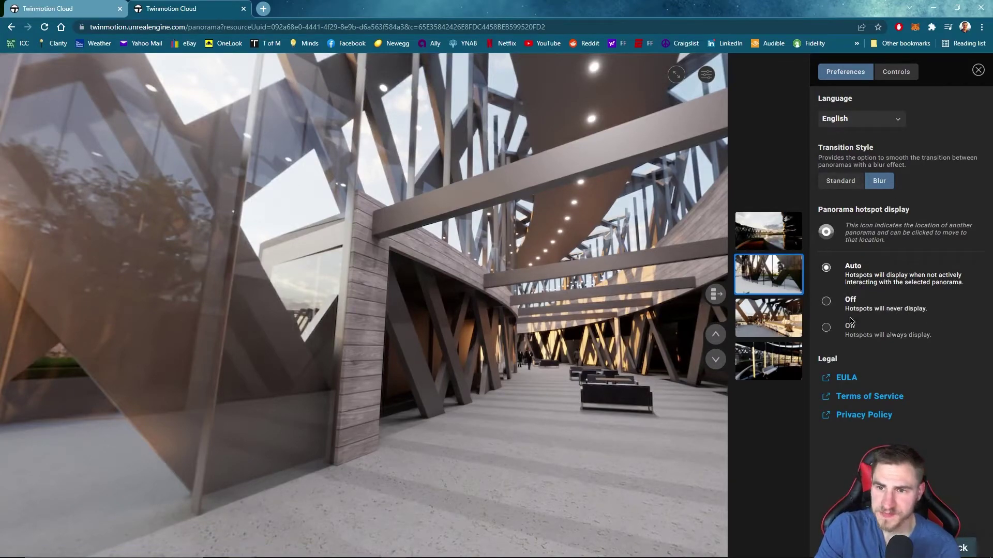
click(839, 331)
drag(446, 369, 936, 293)
drag(476, 310, 579, 298)
click(859, 280)
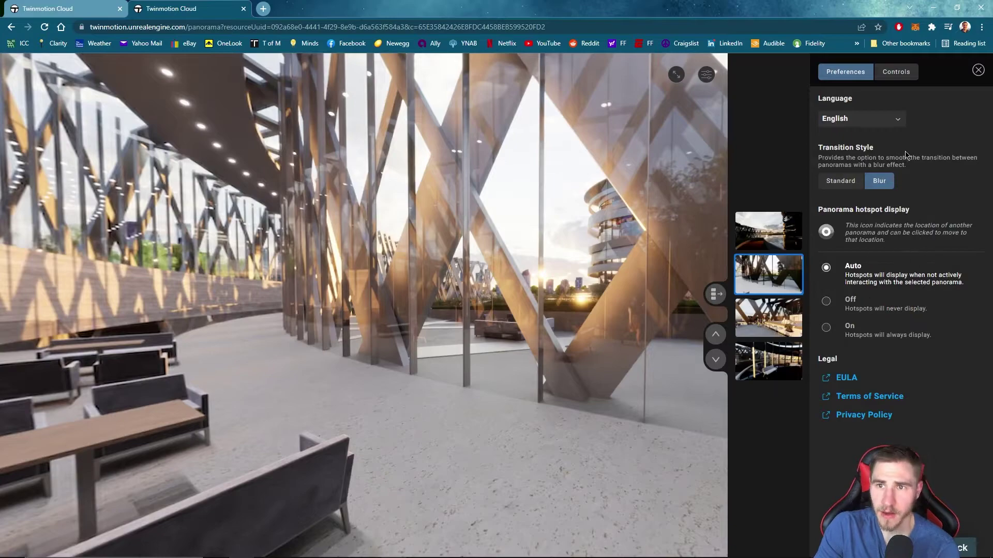
Review the viewer's controls reference and preferences, close the settings and look around the Corridor panorama.
click(895, 72)
click(843, 75)
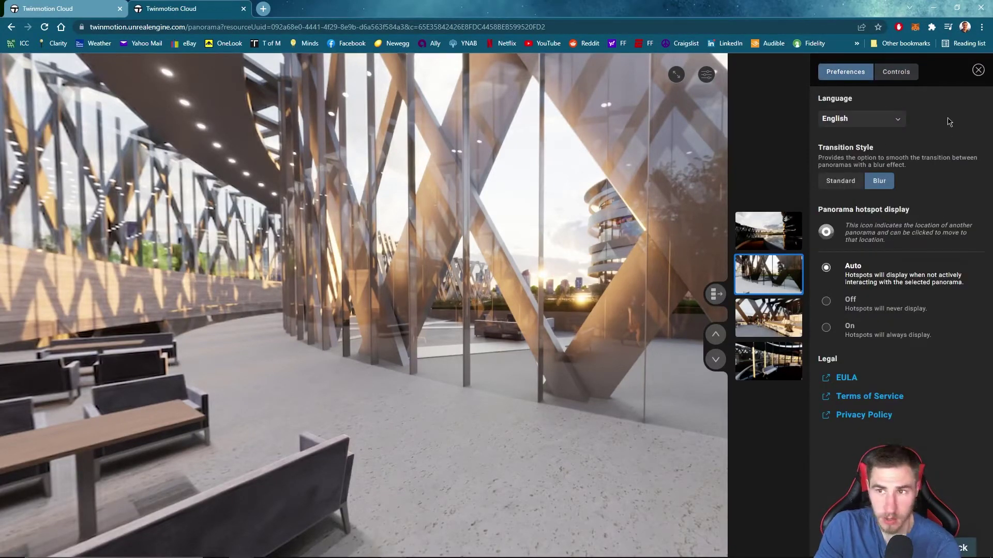
click(978, 72)
drag(605, 356, 367, 388)
drag(578, 317, 876, 330)
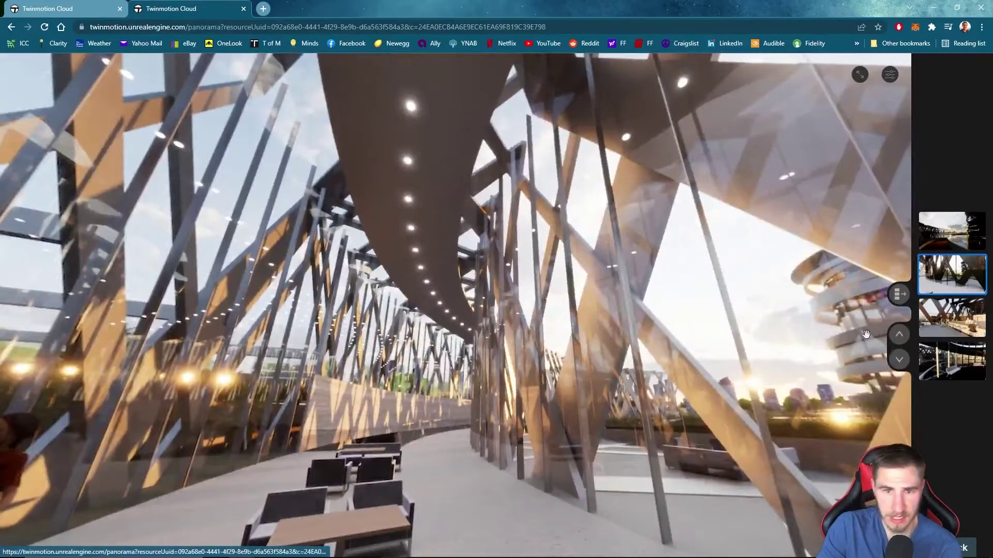
Switch to the Upper Deck panorama and look around the bar terrace.
click(967, 329)
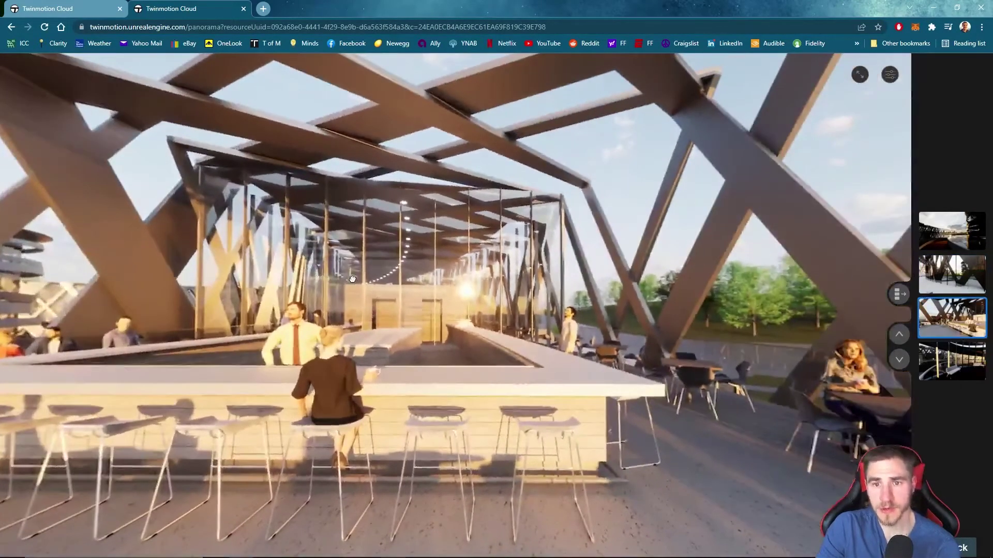
drag(353, 279, 641, 321)
drag(382, 346, 683, 309)
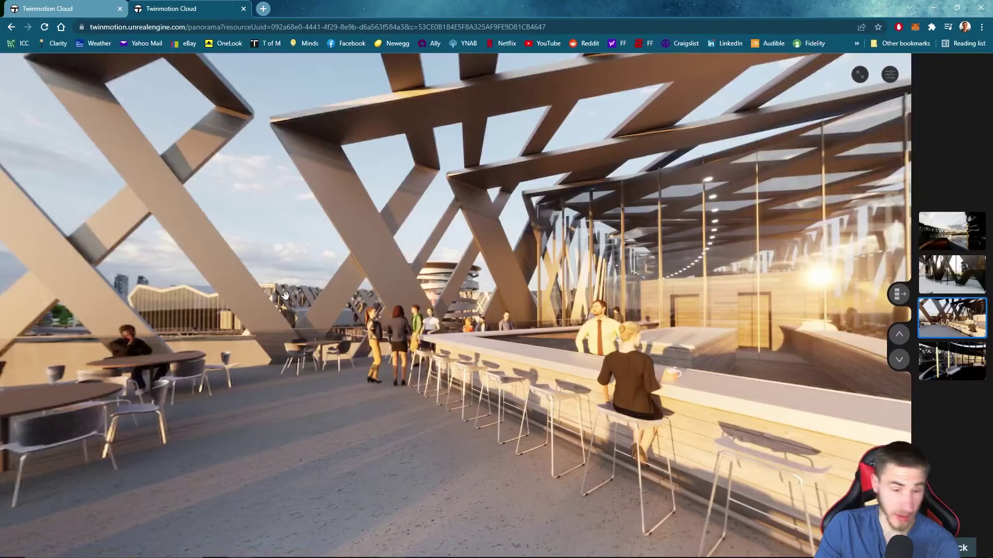
Switch to the Central Feature panorama, glance back at the Design Panoramas cloud listing, and look around the glazed interior with its benches.
key(Down)
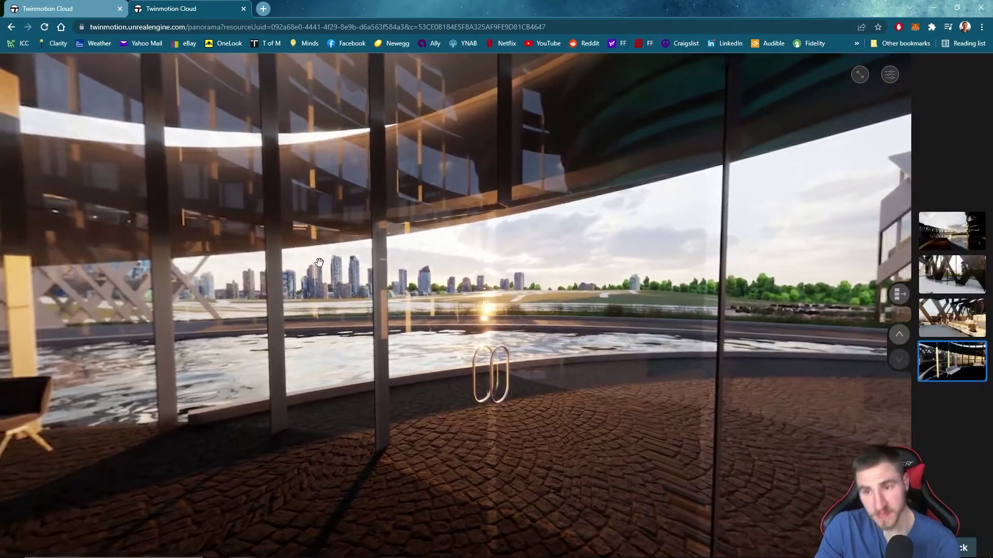
click(73, 13)
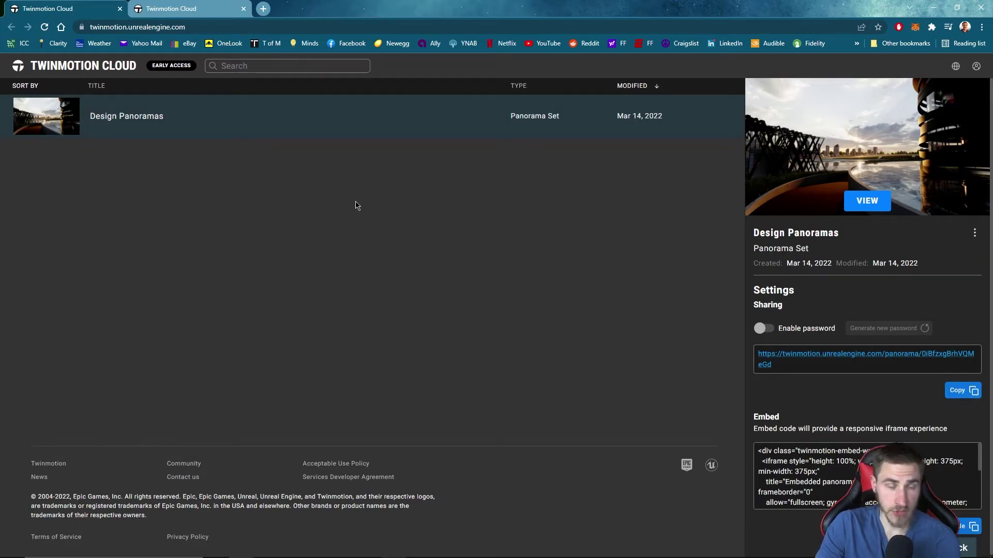
click(176, 4)
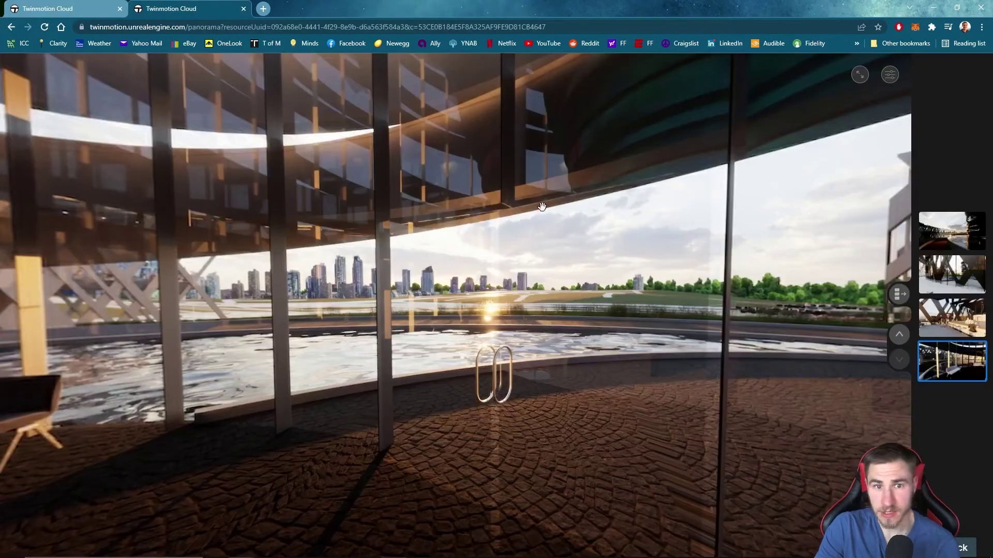
drag(542, 206, 550, 324)
drag(461, 334, 690, 310)
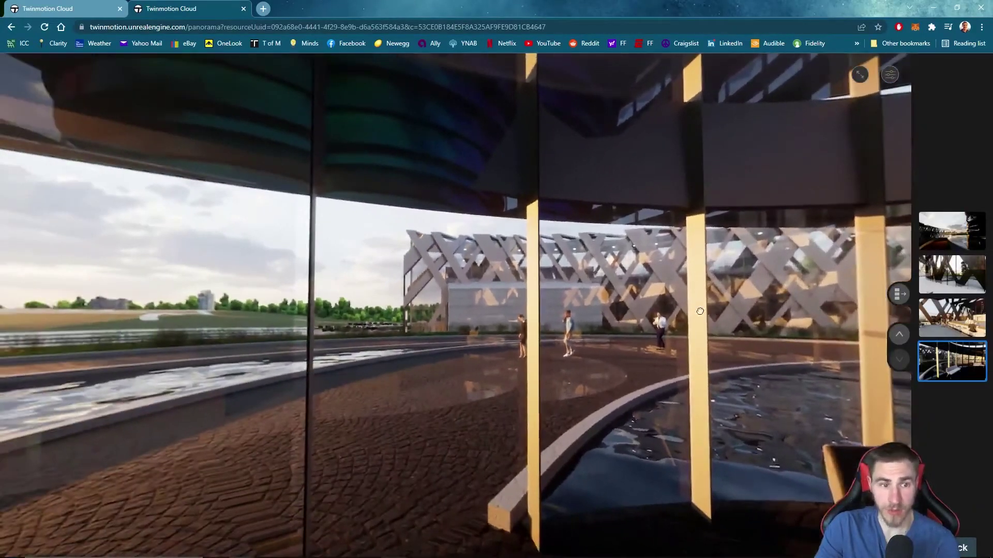
drag(483, 305, 429, 288)
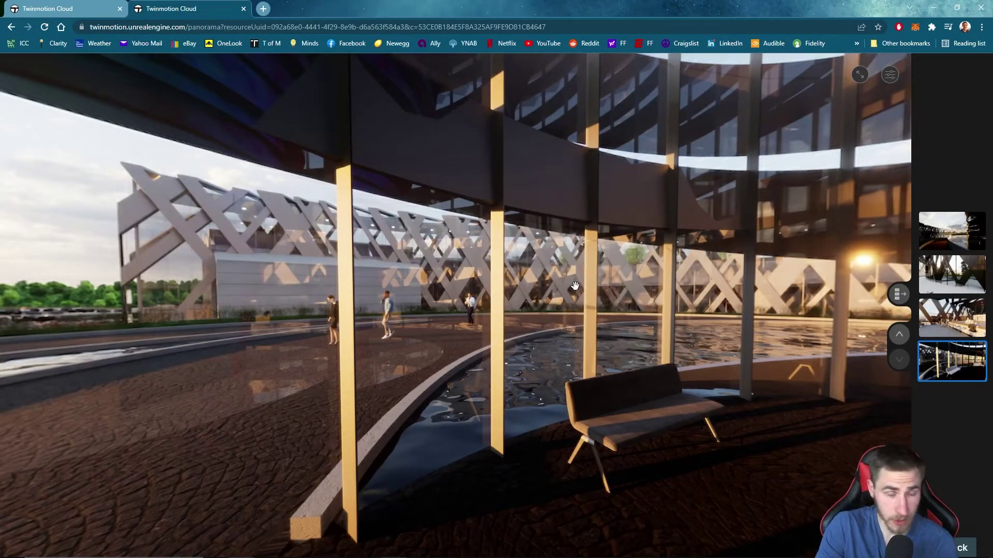
drag(666, 250, 584, 252)
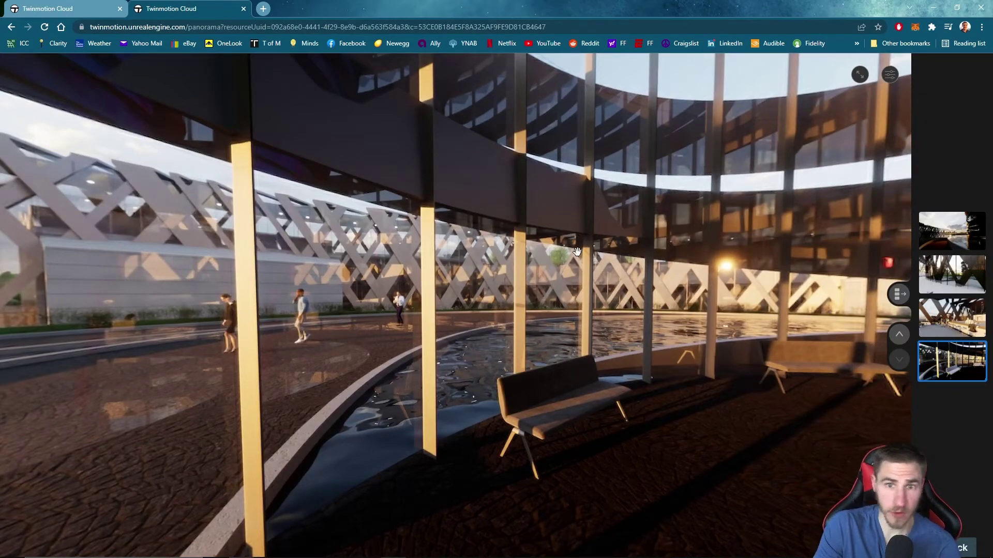
drag(609, 183, 495, 212)
drag(358, 273, 462, 271)
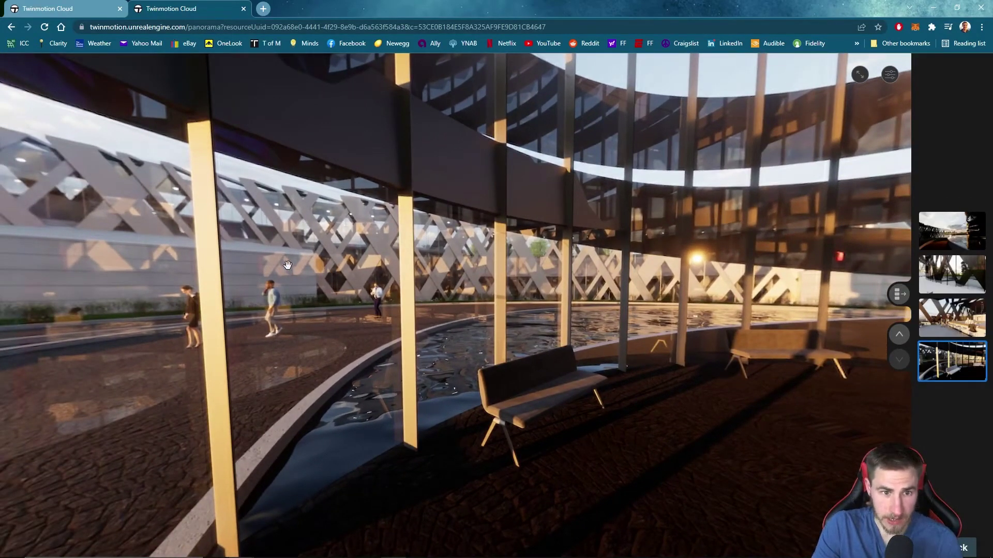
drag(294, 262, 361, 300)
drag(737, 298, 492, 277)
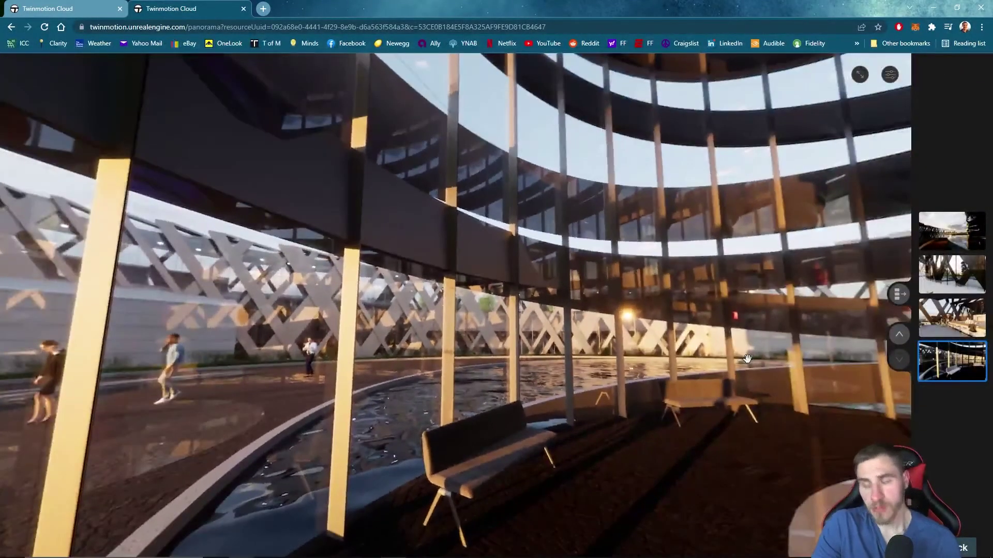
drag(745, 359, 694, 226)
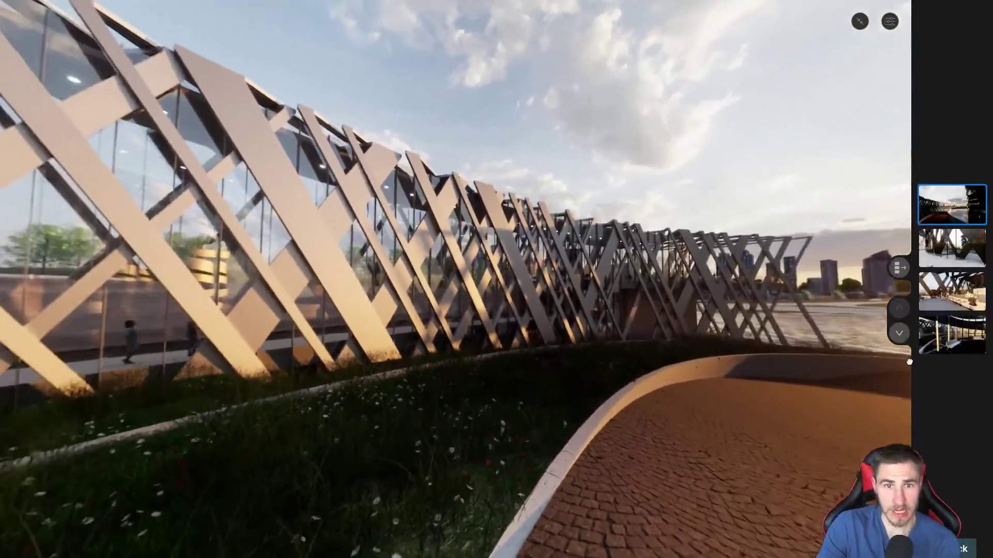
Look around the Outdoor panorama again, along the lattice-clad building beside the meadow.
drag(414, 344, 563, 334)
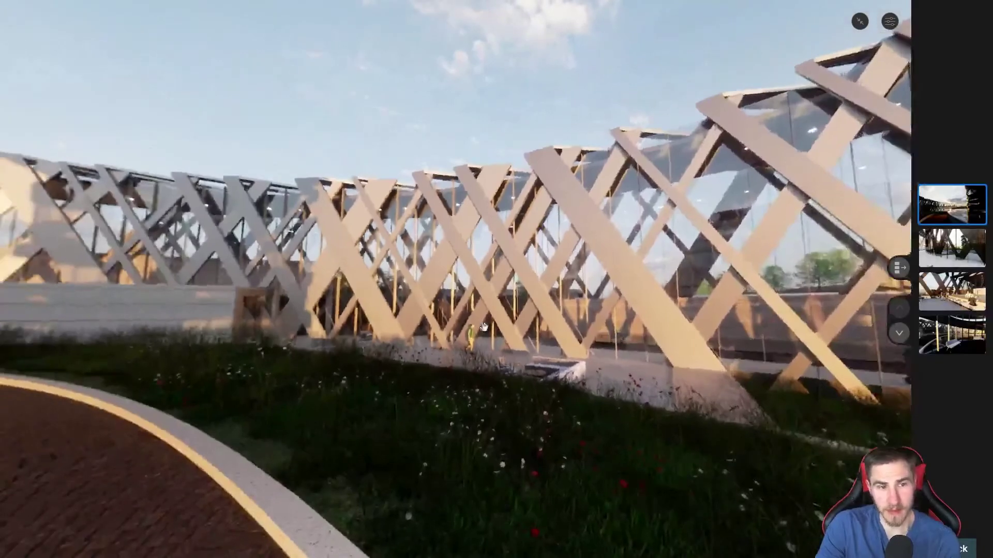